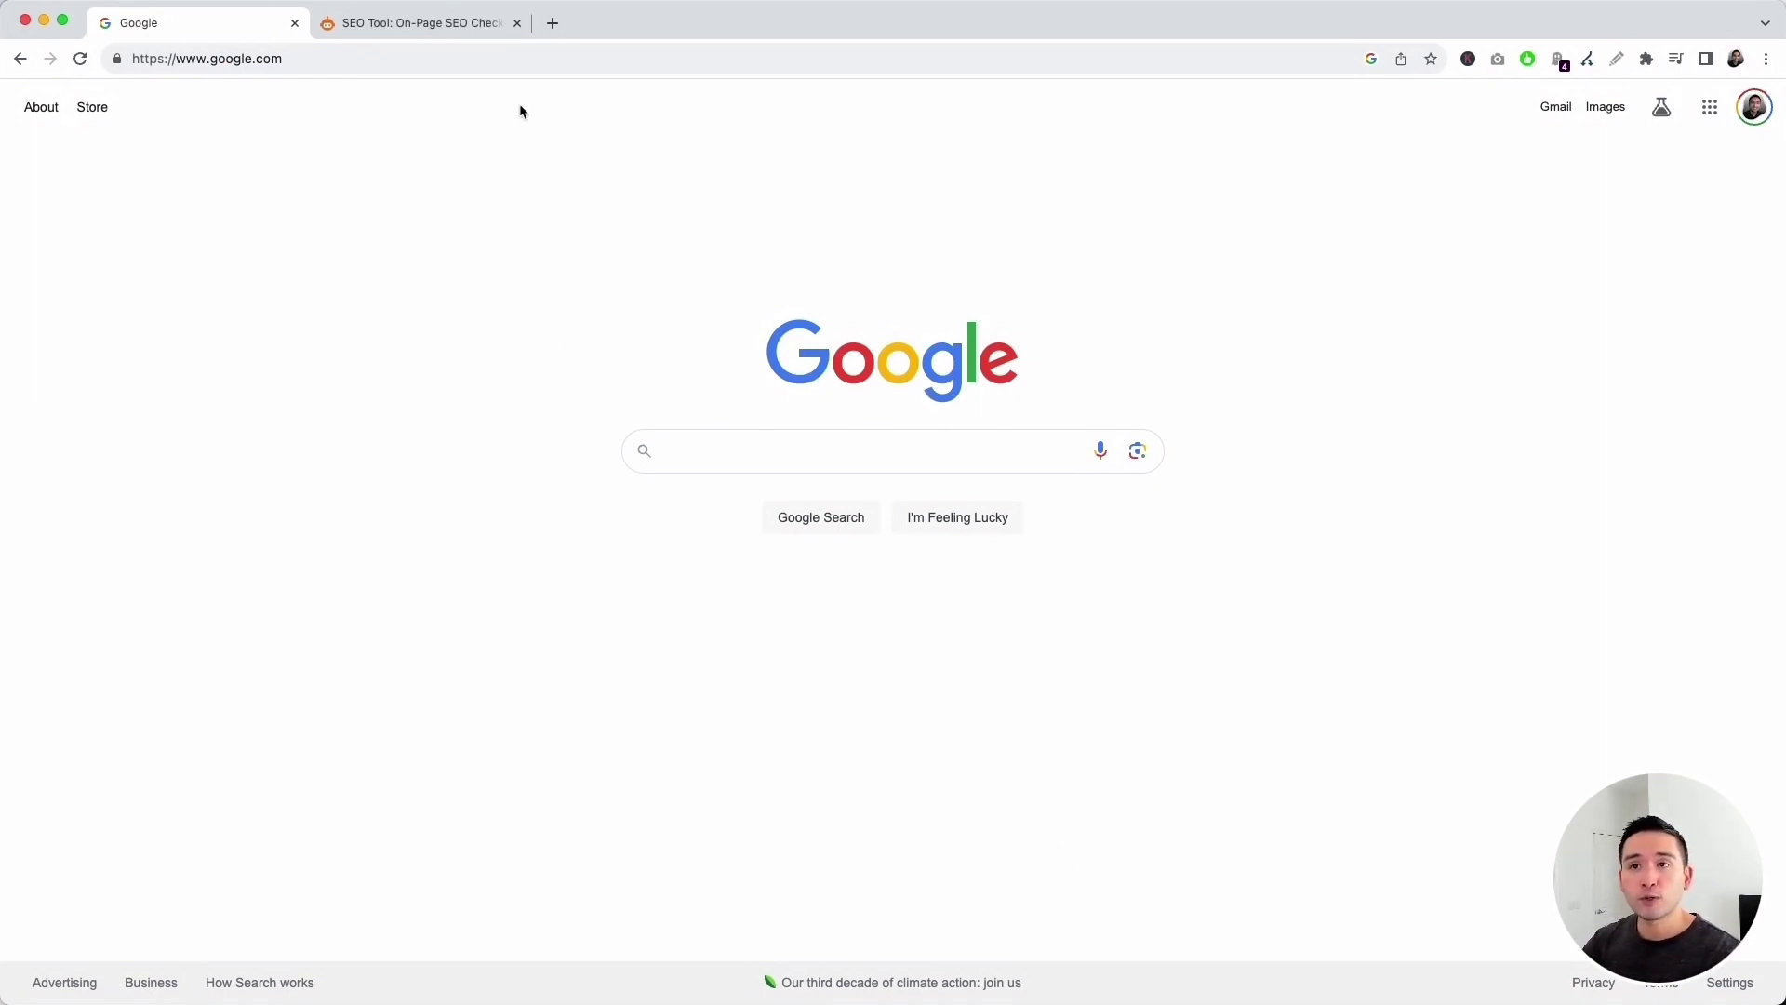
Run Keywords Everywhere's Analyze Page Content on the seominion.com tab
click(470, 24)
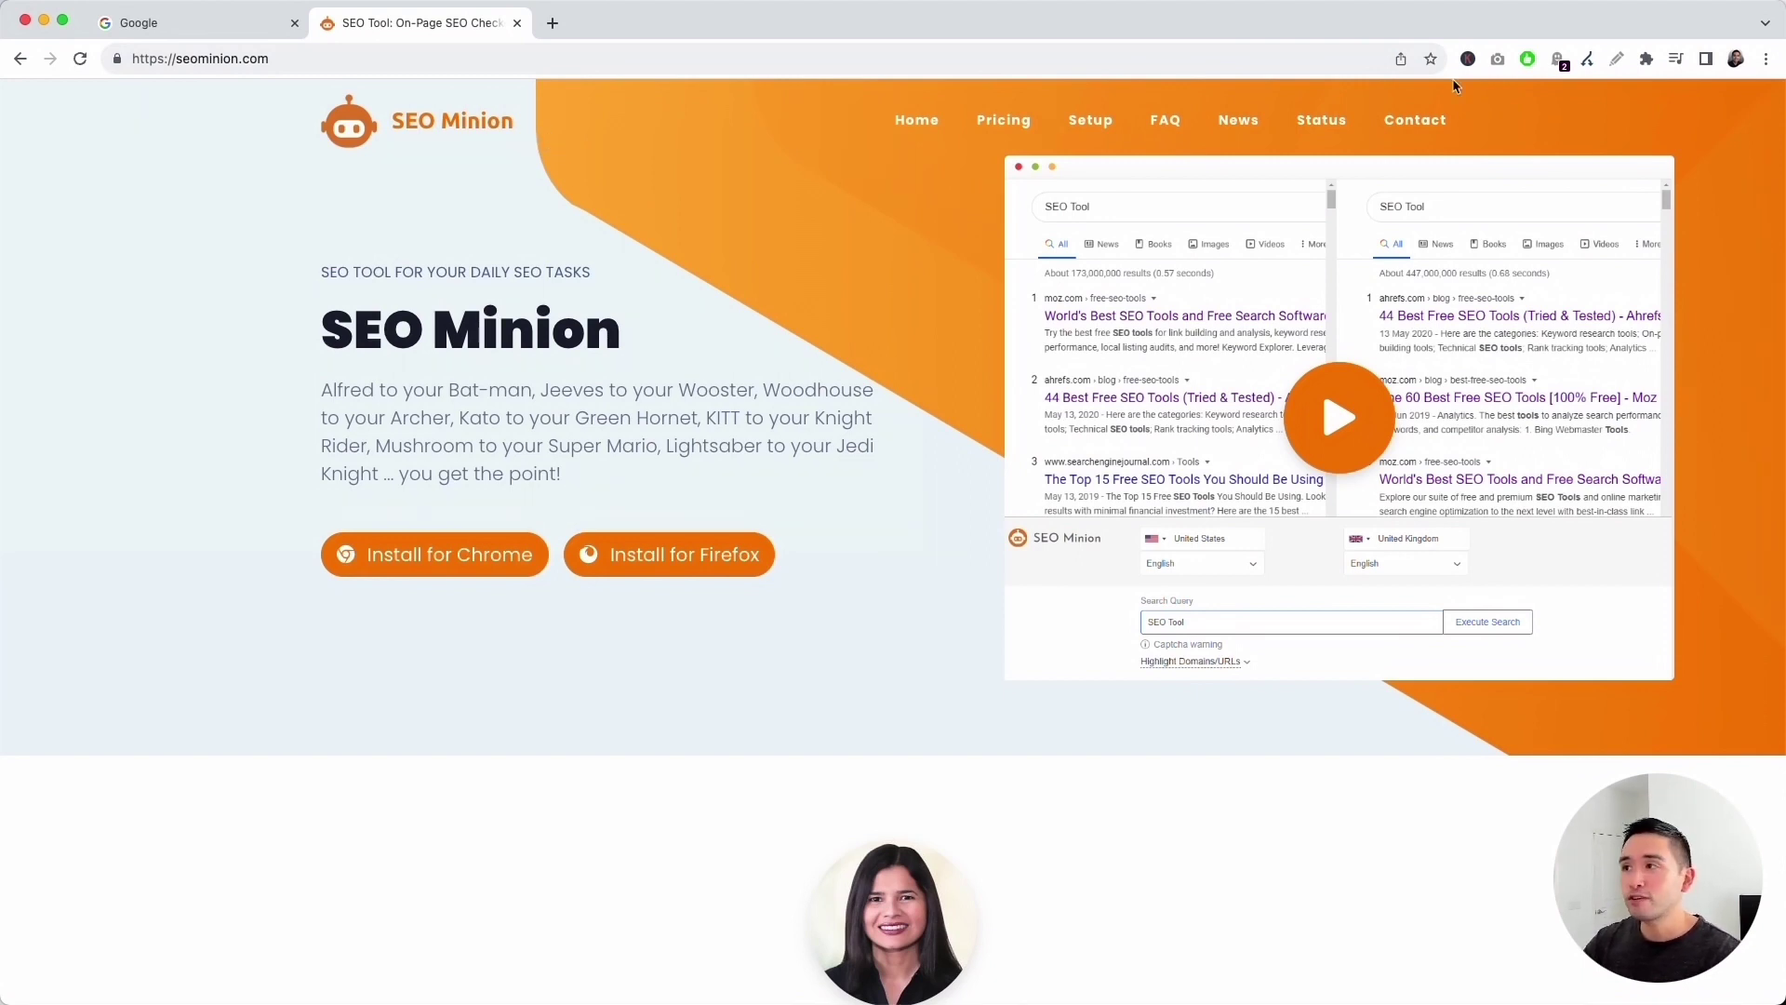
click(1469, 59)
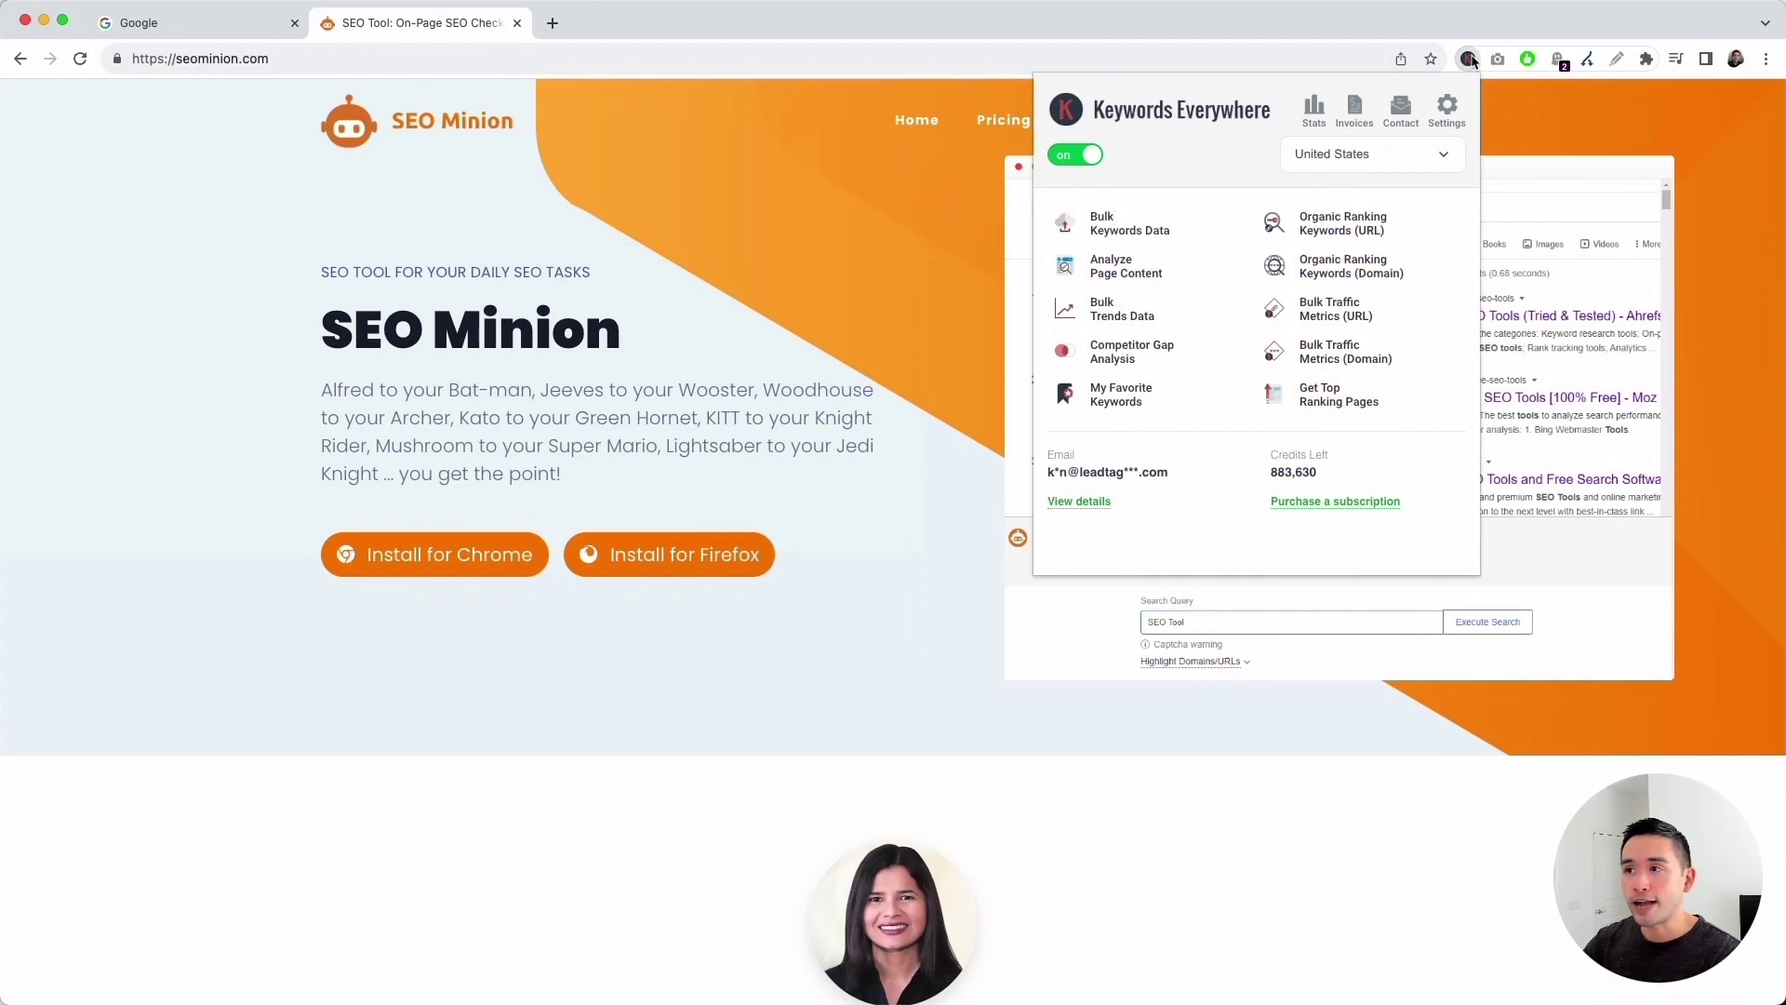
click(1148, 277)
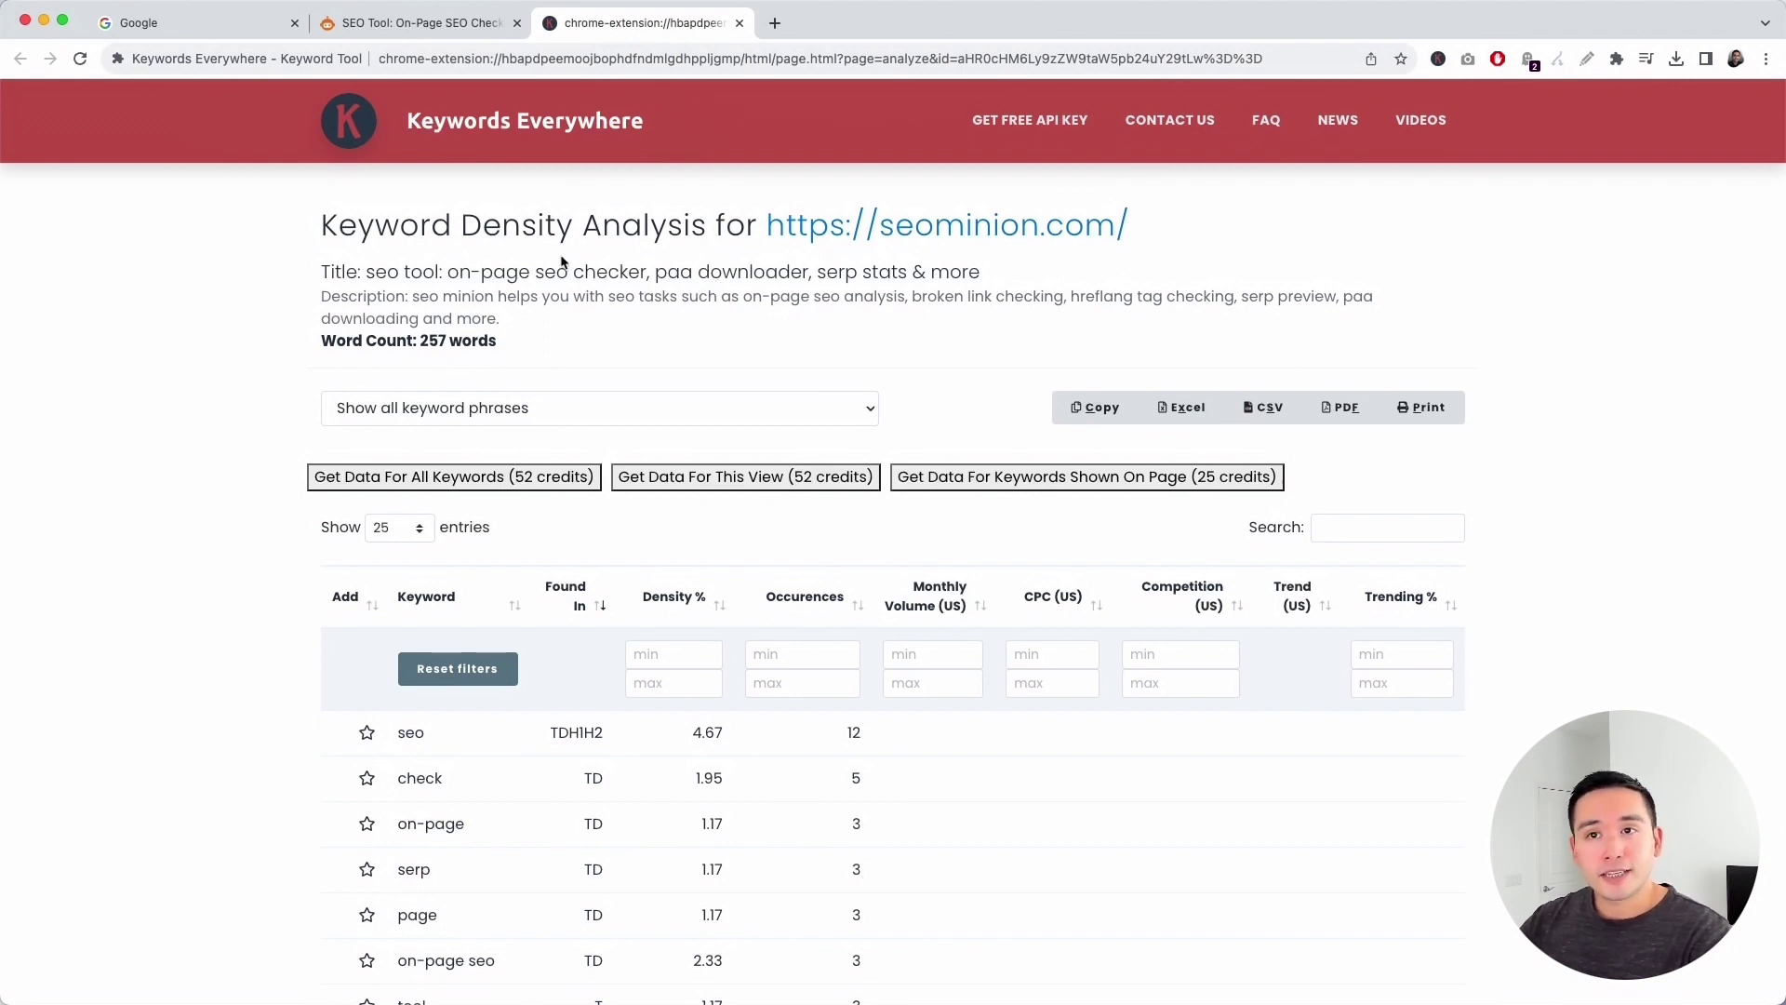
drag(316, 240, 734, 225)
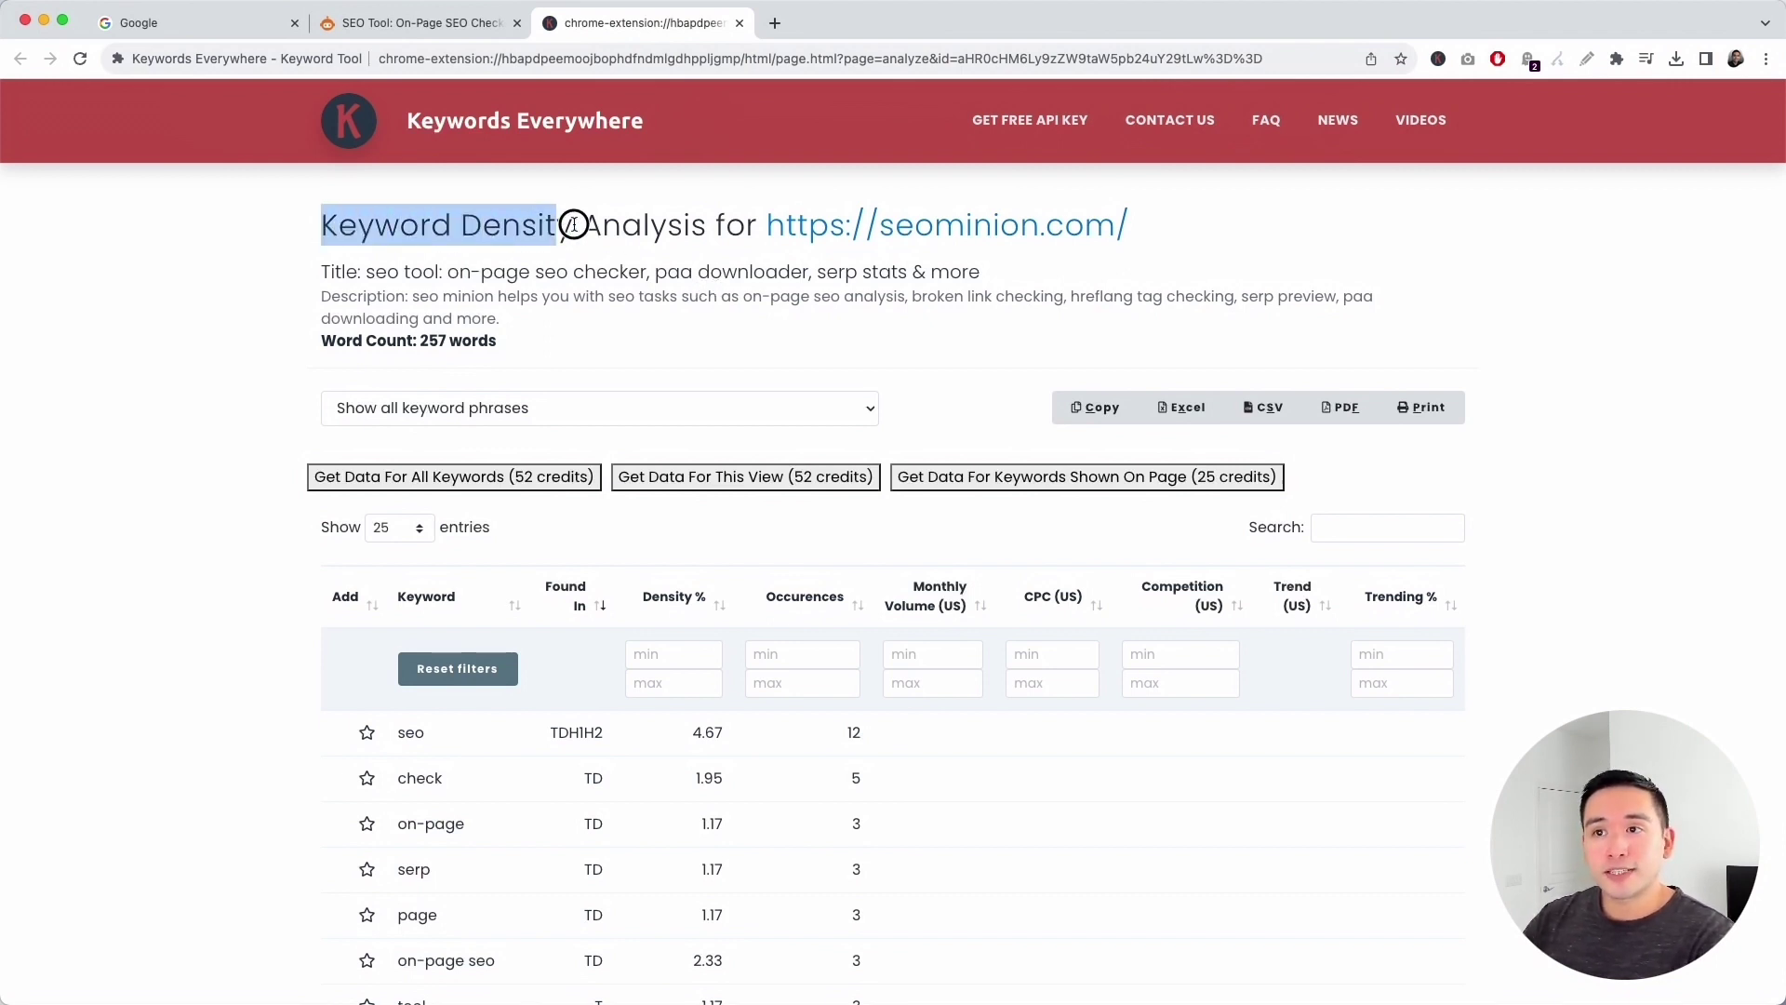
click(737, 248)
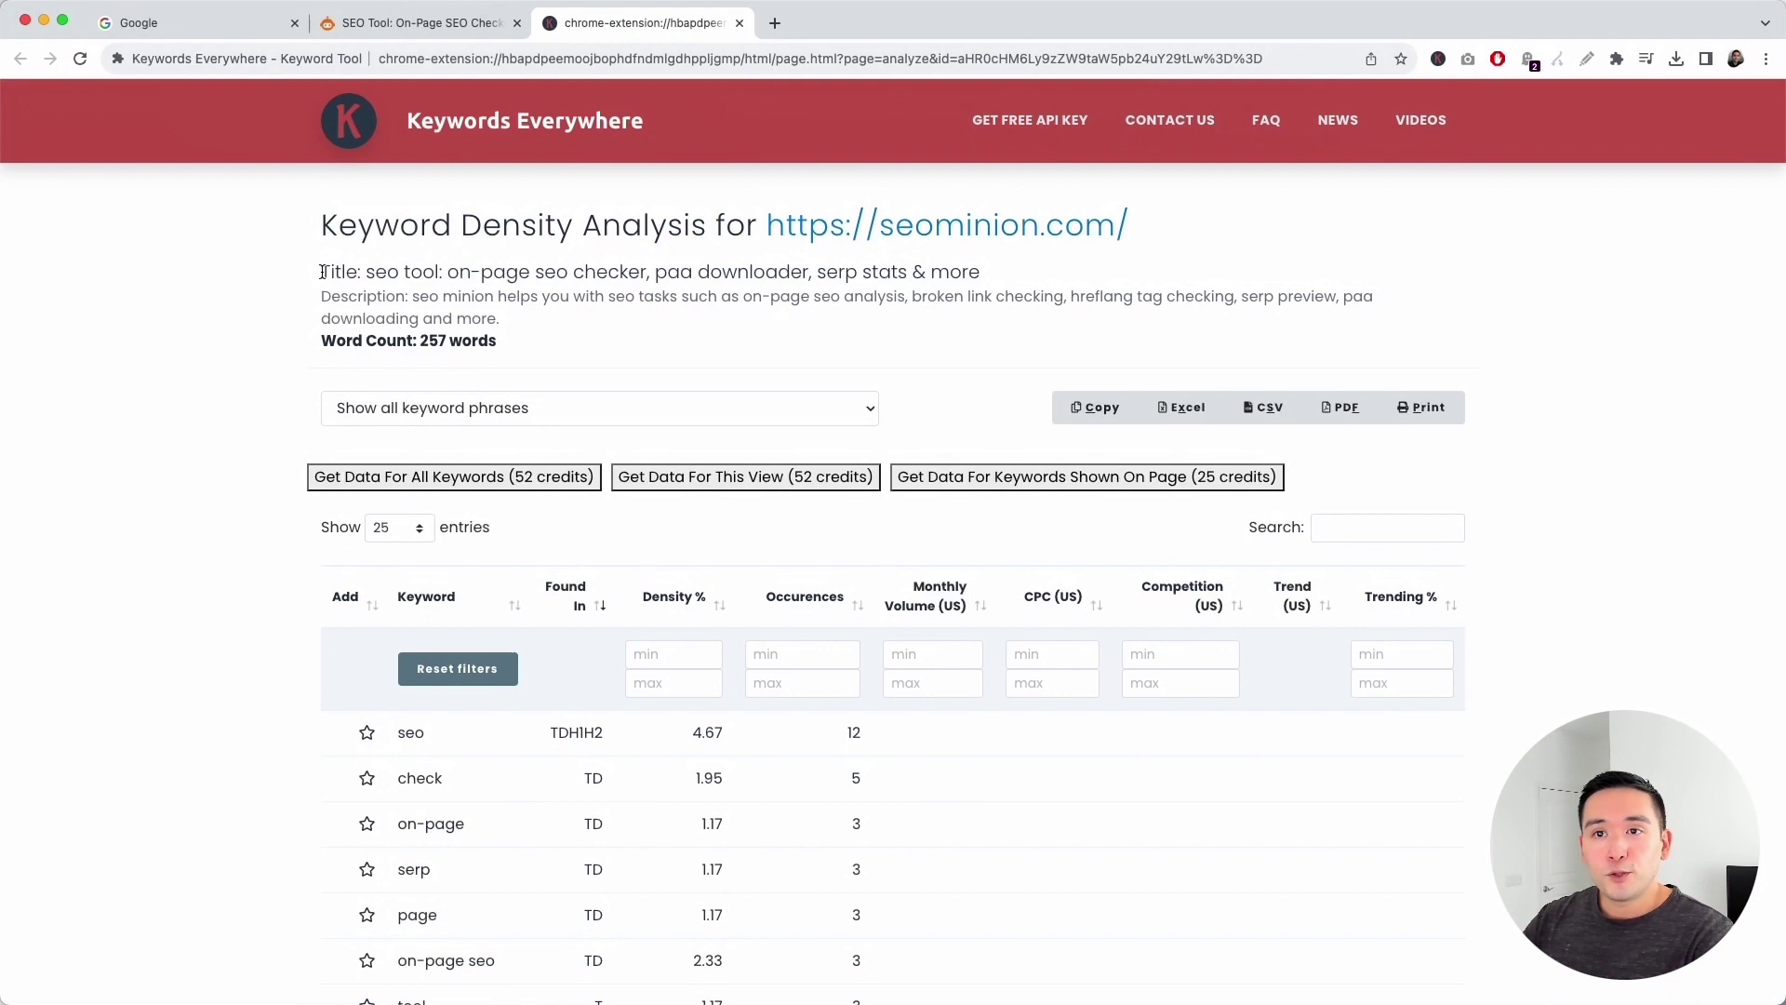
drag(323, 271, 954, 279)
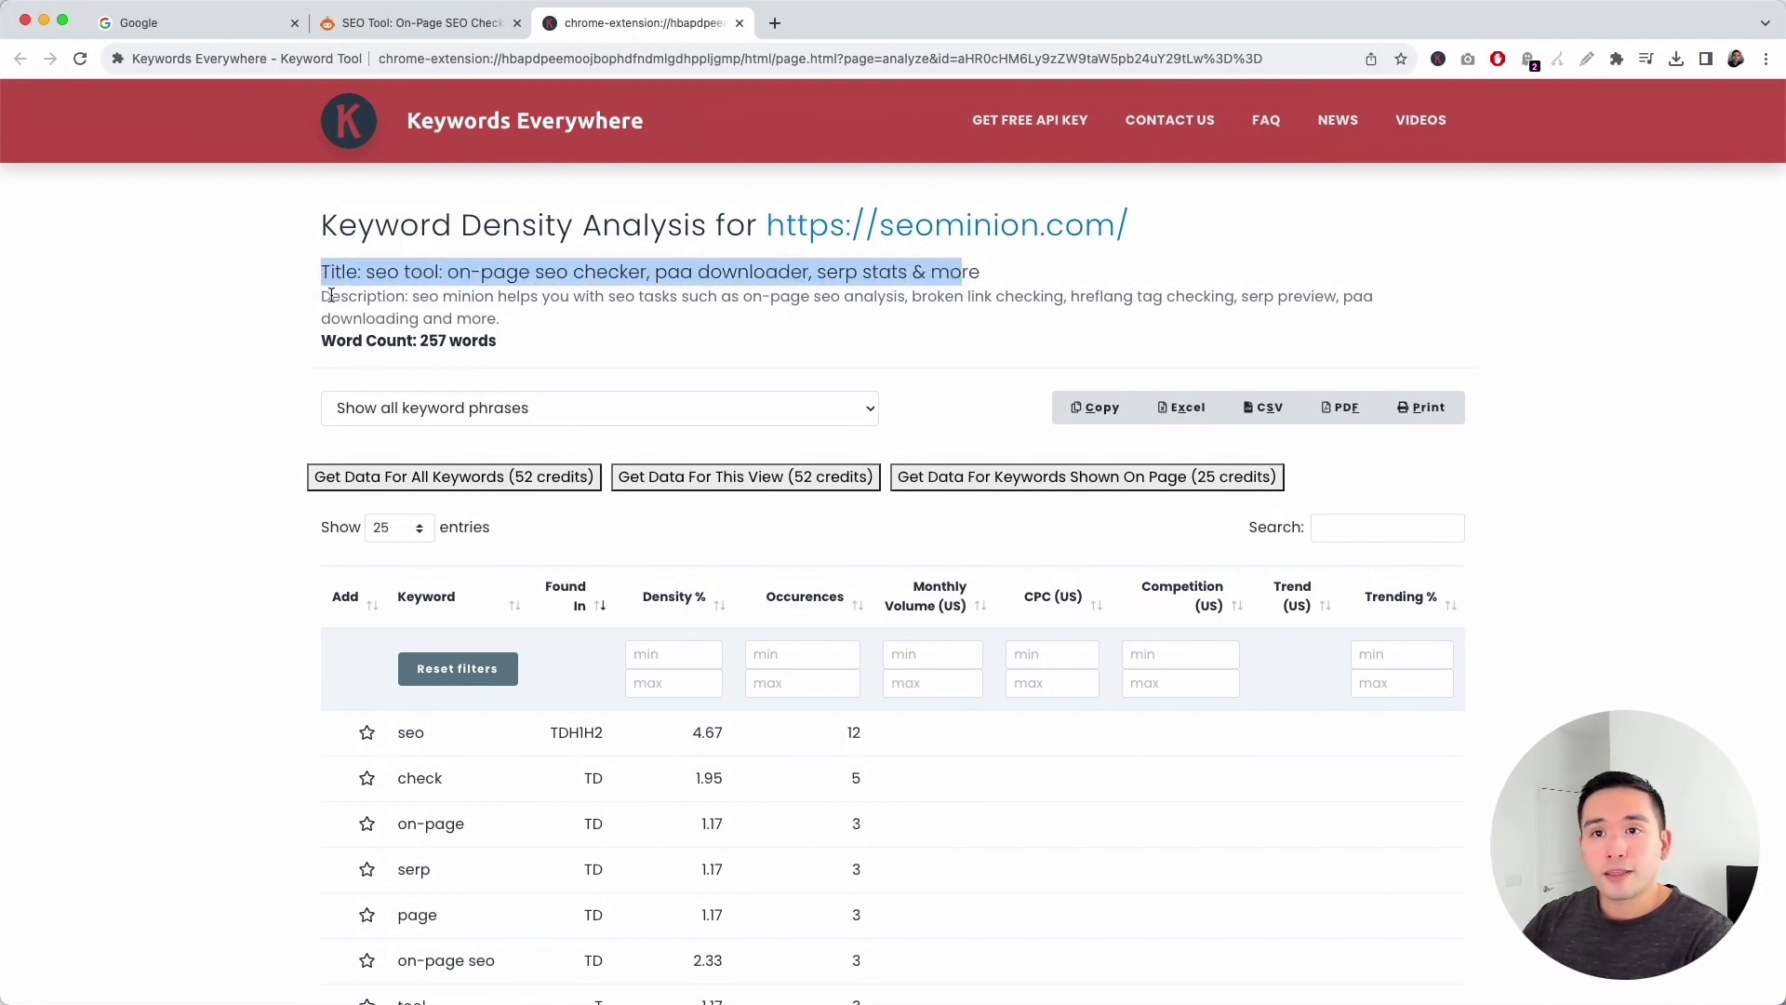
drag(329, 297, 513, 311)
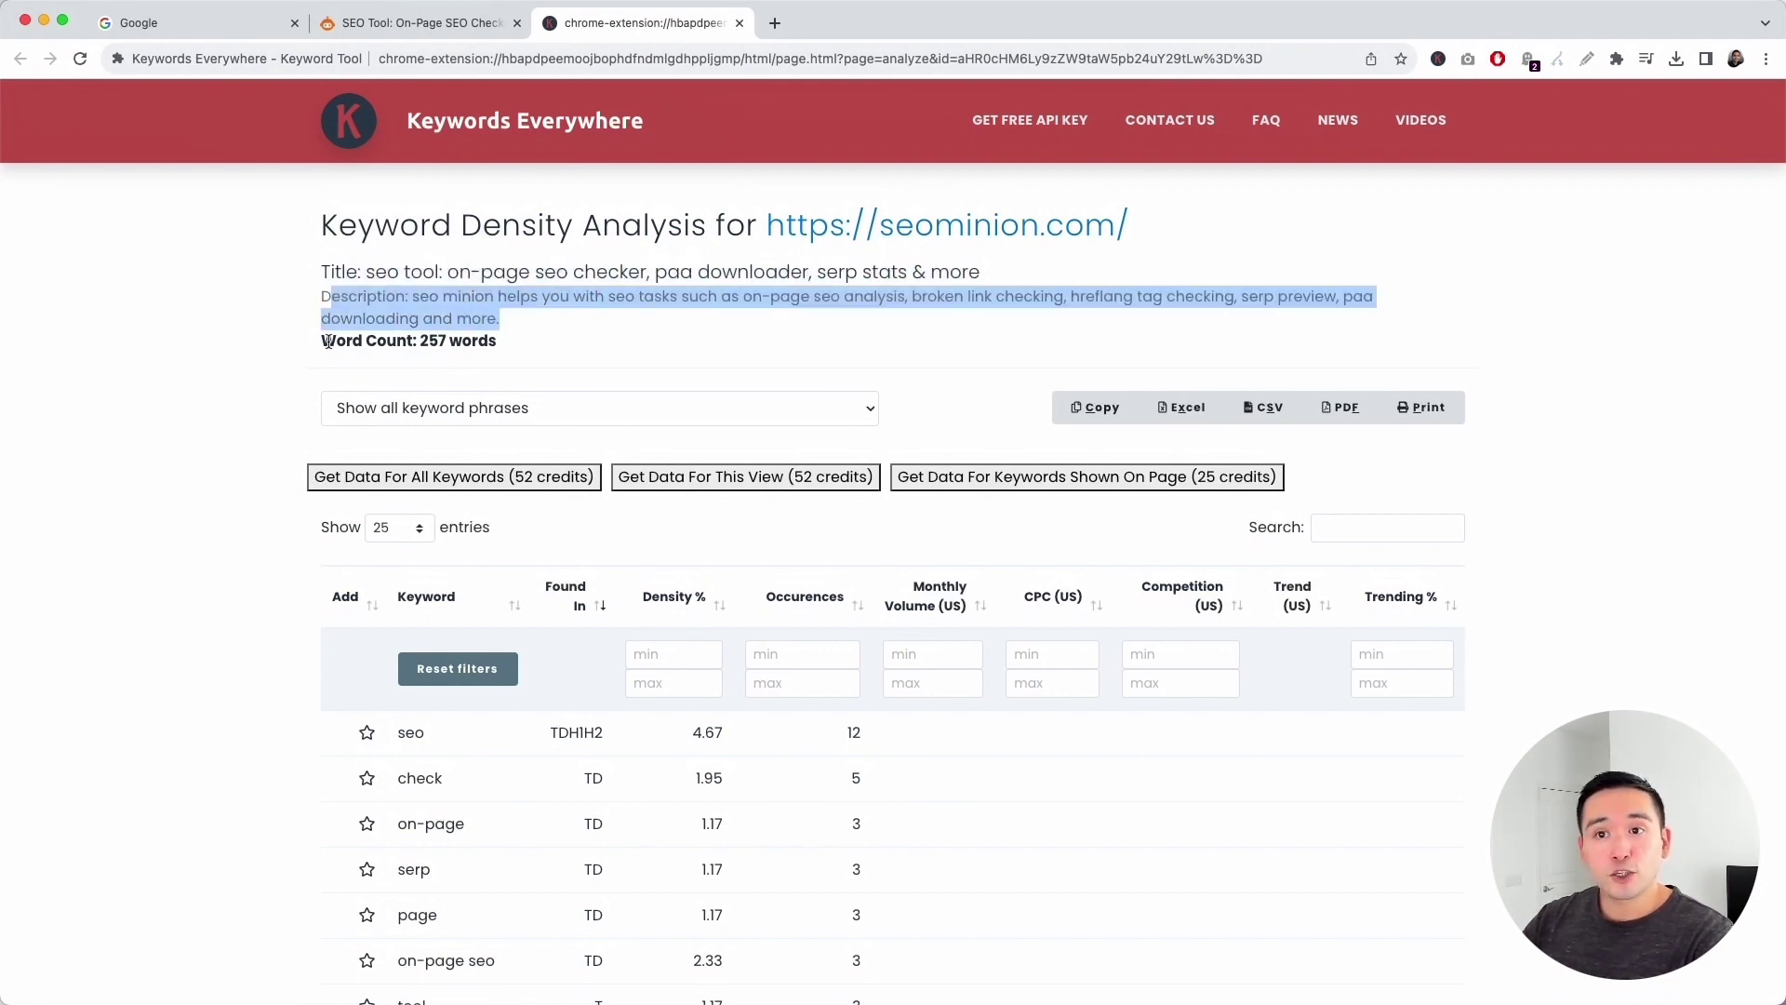
drag(326, 341, 449, 341)
scroll(415, 681, down, 2)
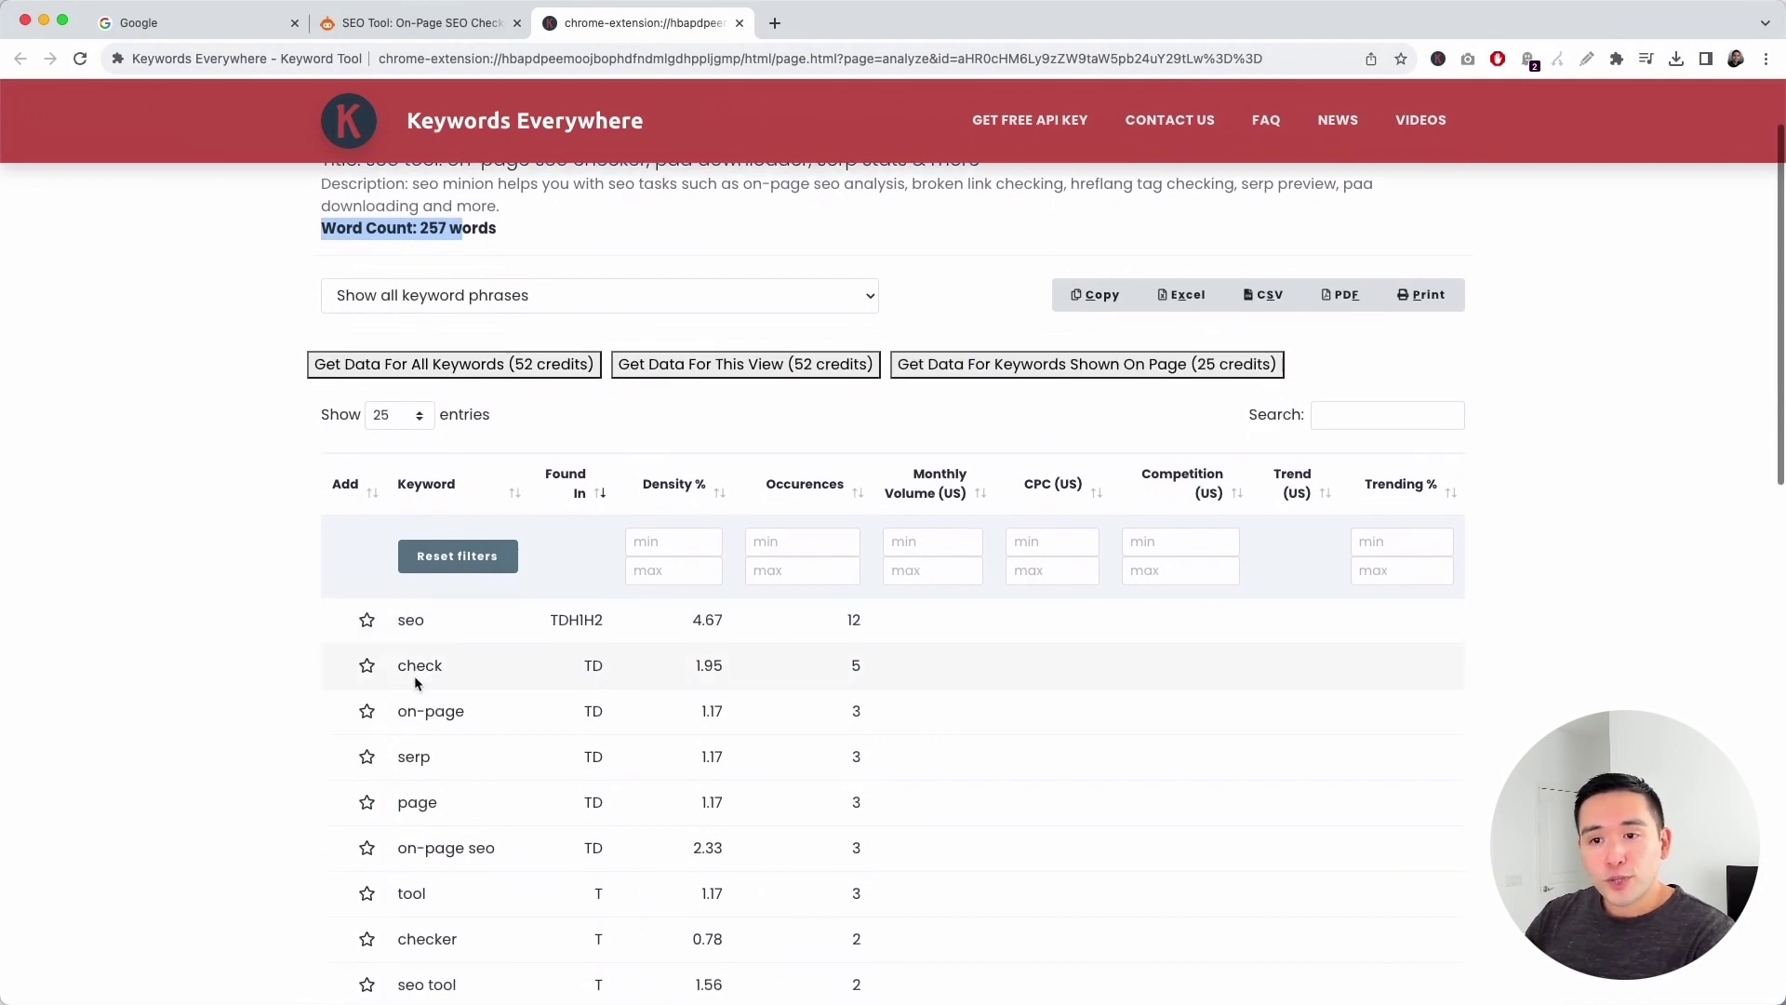
scroll(414, 681, down, 2)
scroll(433, 629, down, 1)
scroll(439, 596, down, 3)
scroll(442, 598, down, 3)
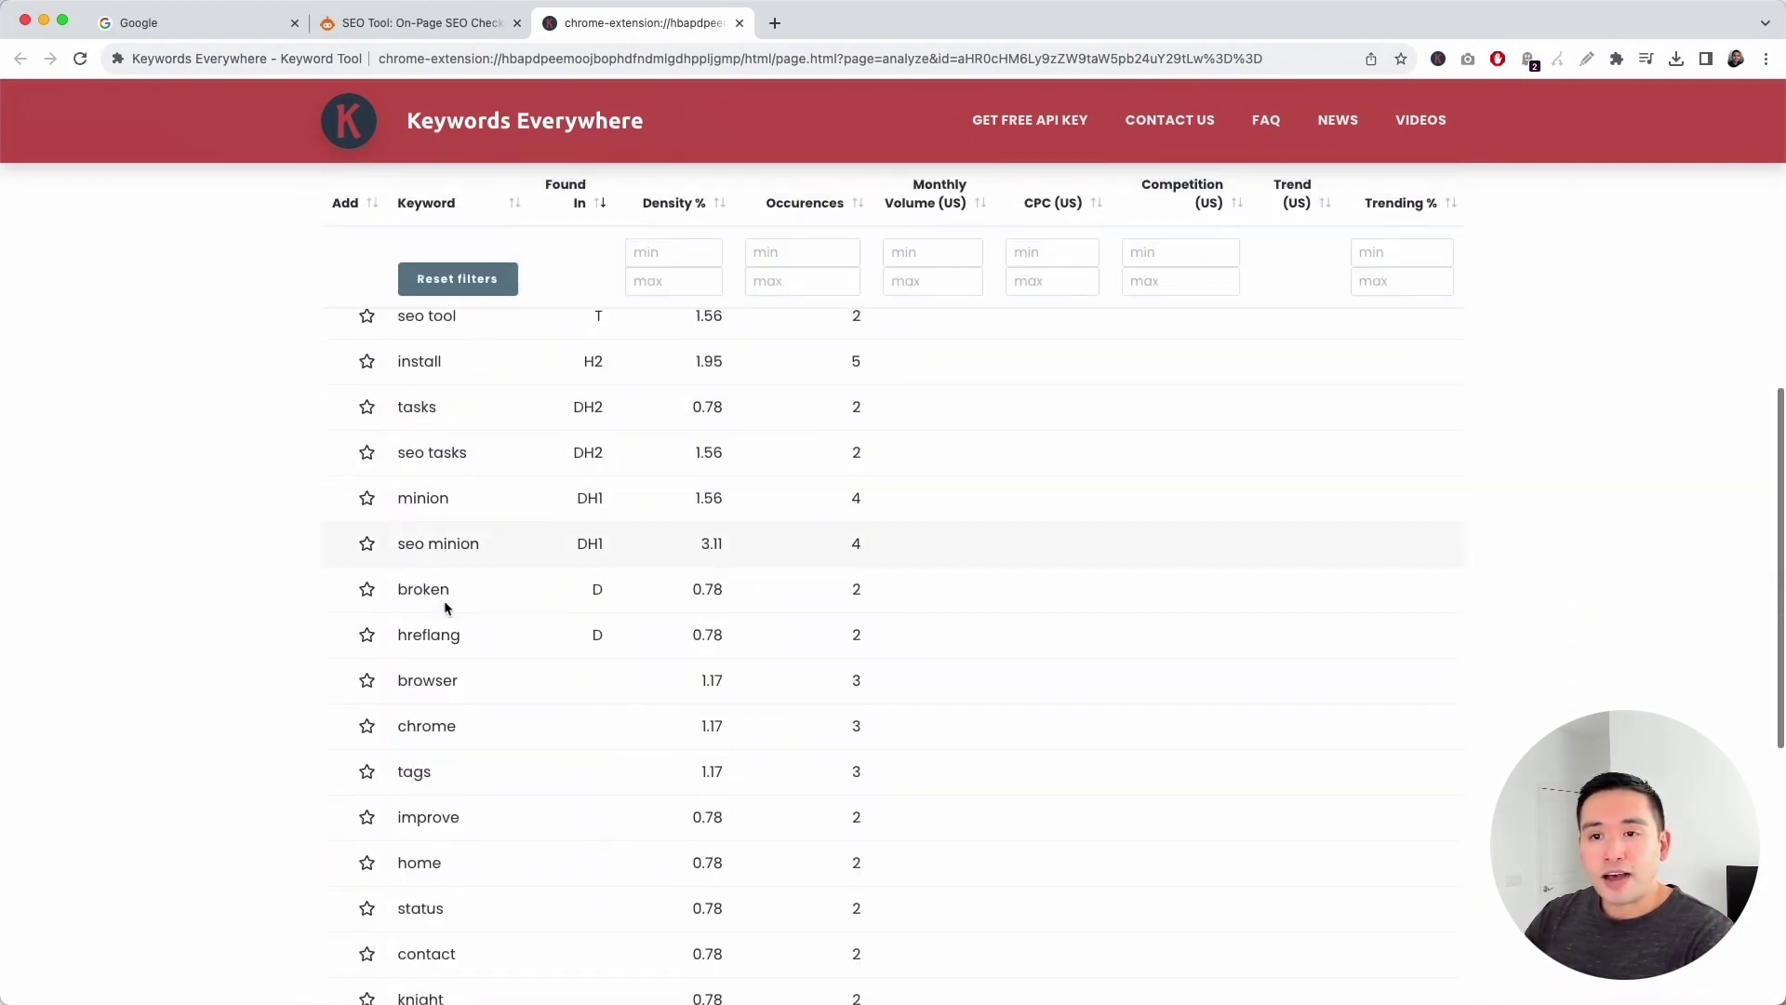
scroll(443, 602, down, 2)
scroll(444, 602, down, 3)
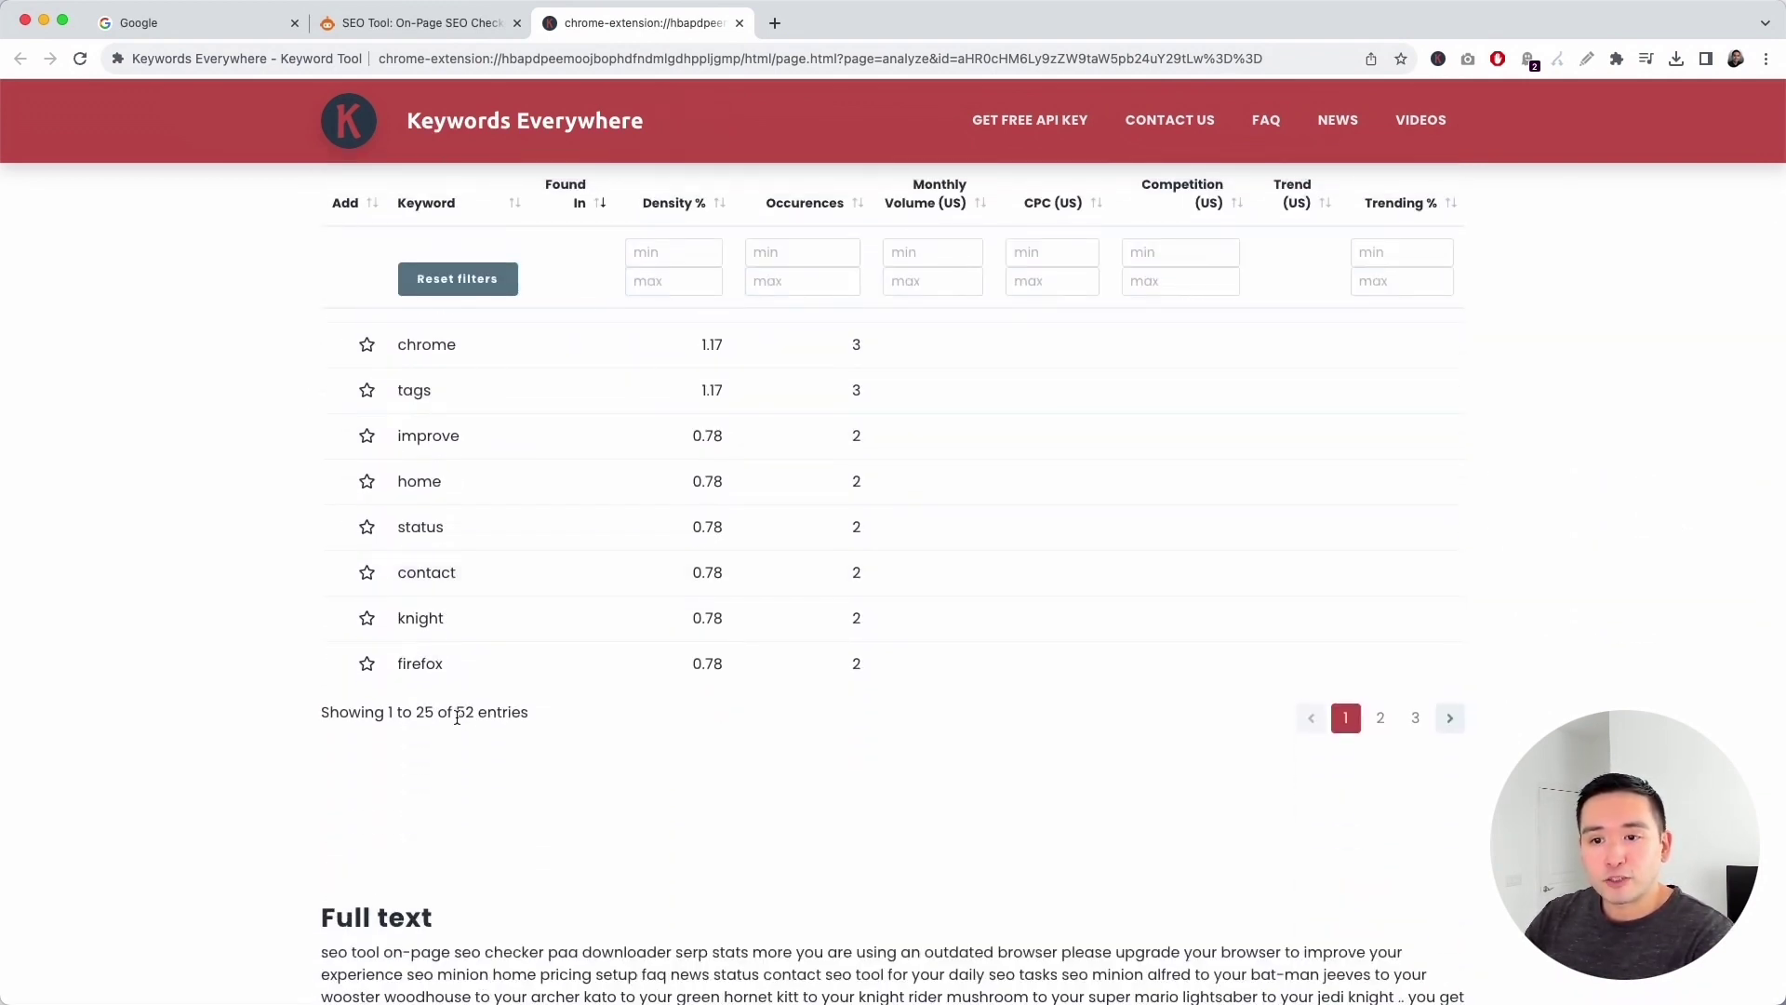
drag(455, 715, 534, 717)
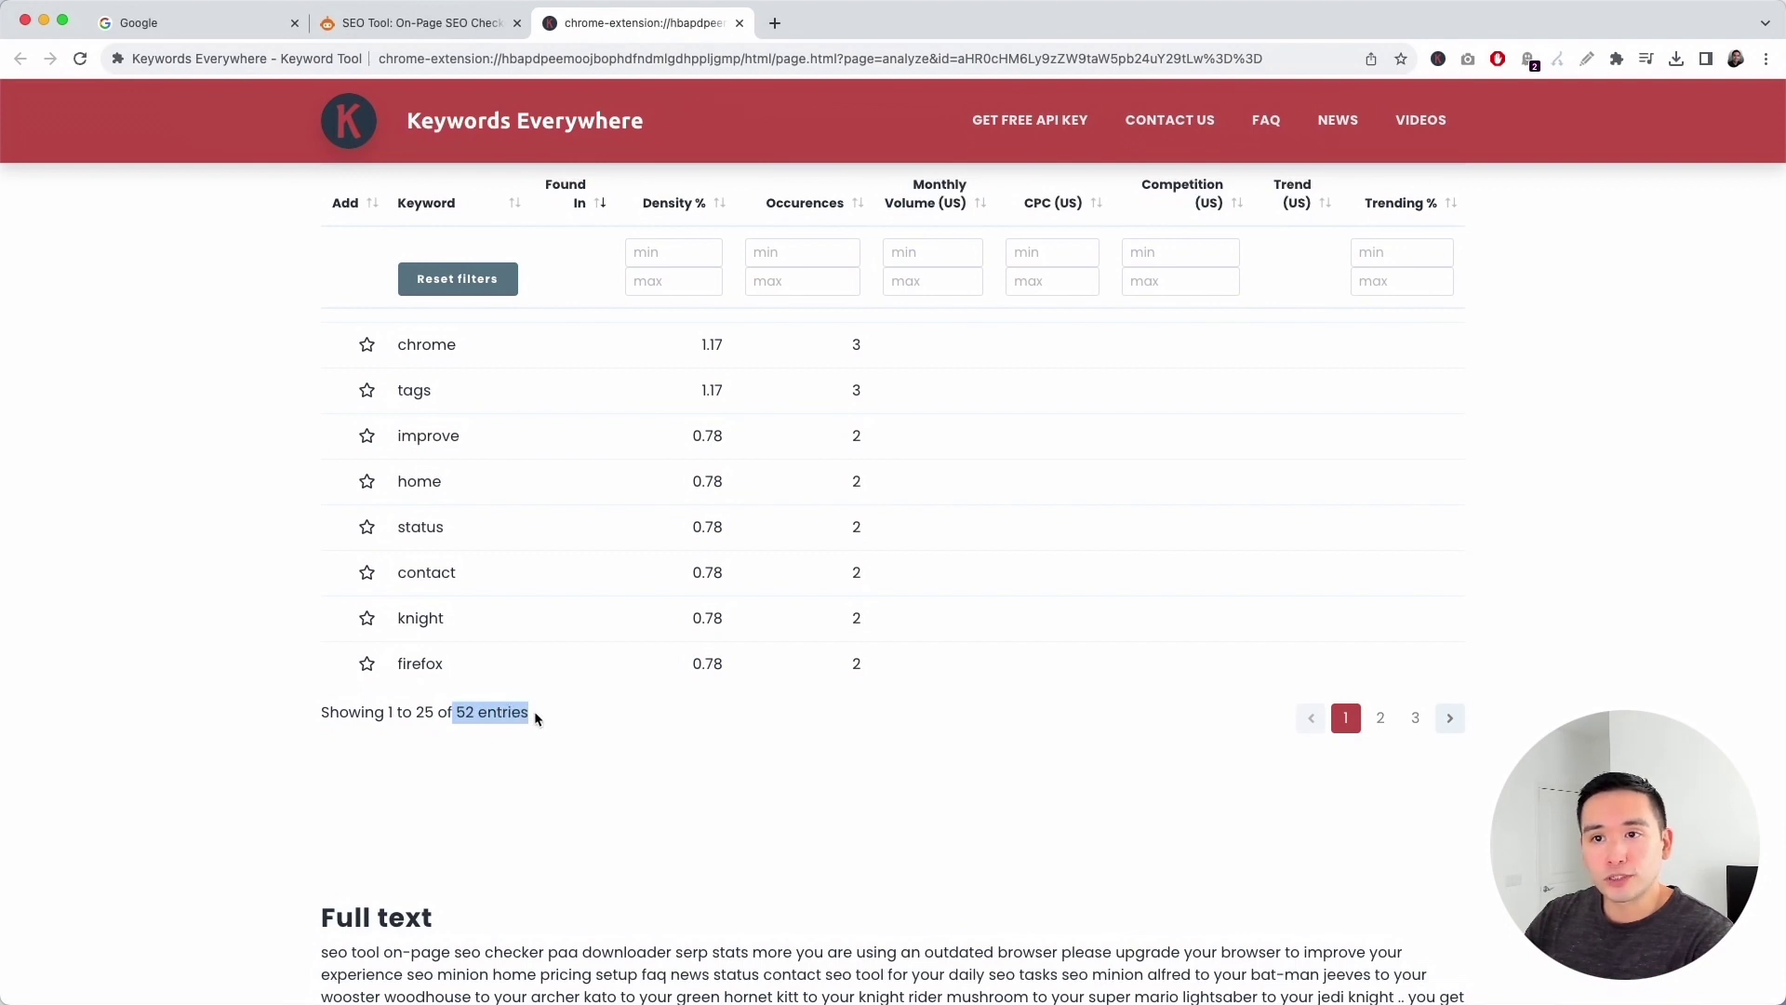
scroll(534, 717, down, 2)
scroll(535, 717, down, 2)
mouse_move(321, 650)
mouse_down()
mouse_move(433, 651)
mouse_move(875, 924)
mouse_up()
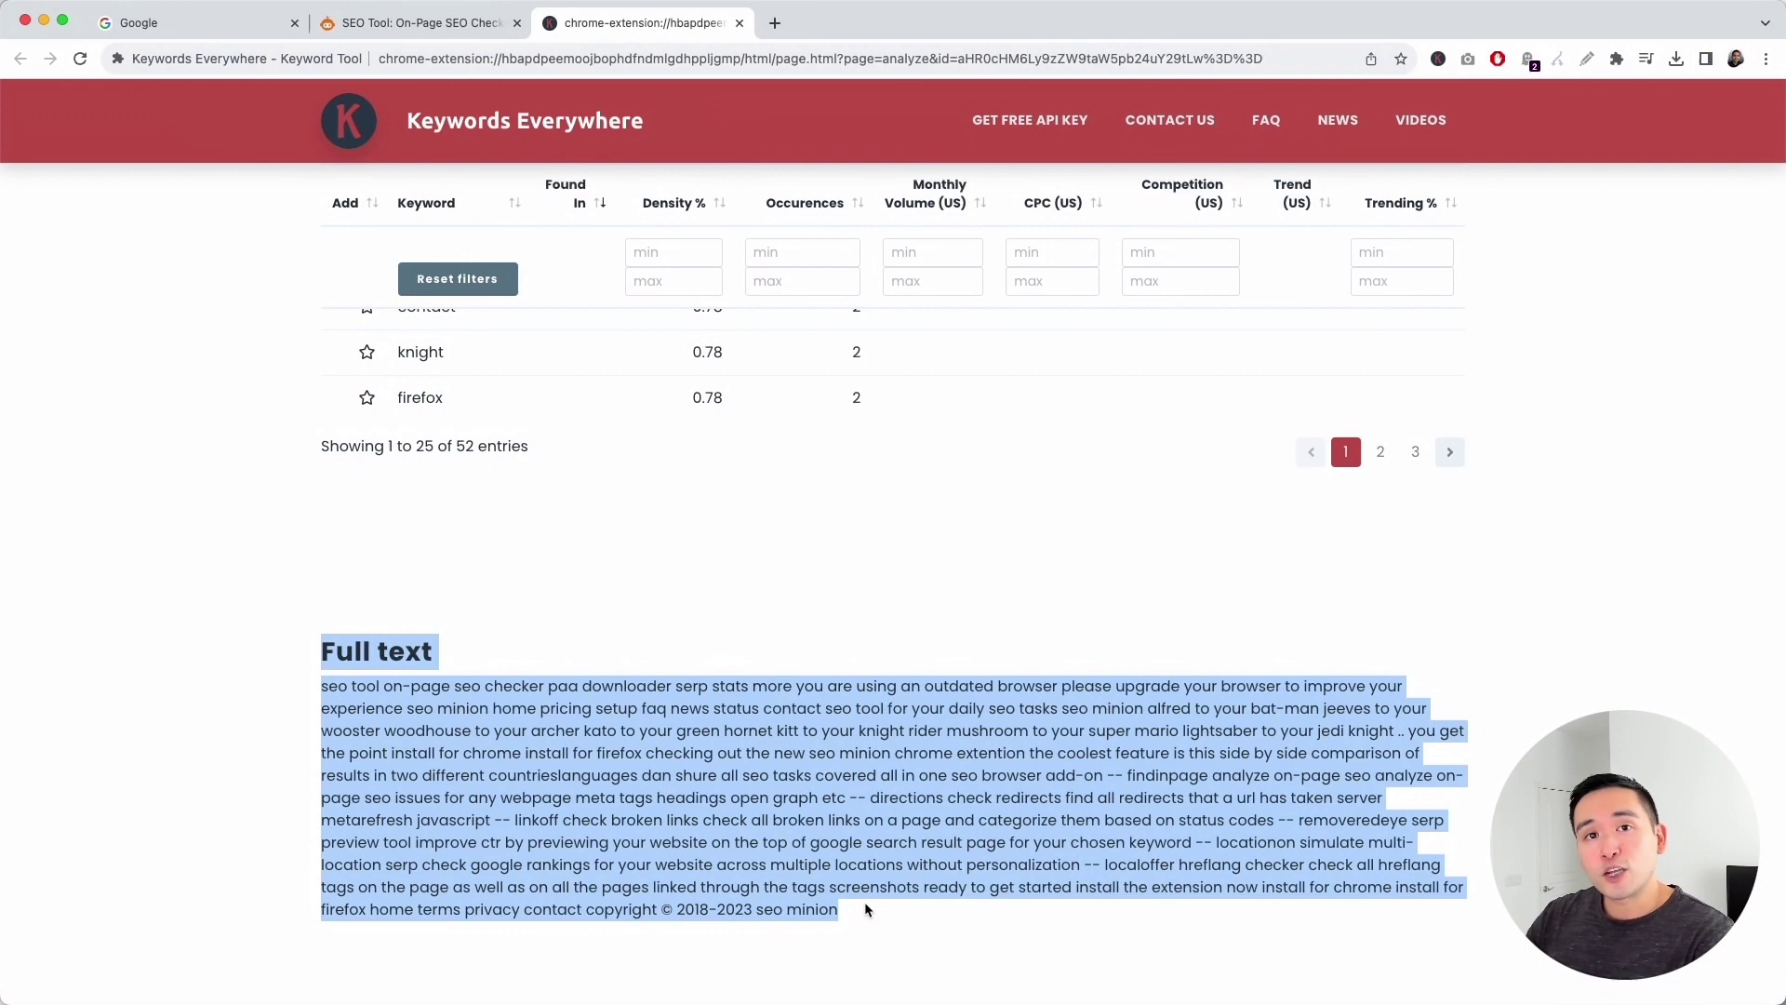
scroll(864, 901, up, 2)
scroll(851, 893, up, 3)
scroll(852, 893, down, 1)
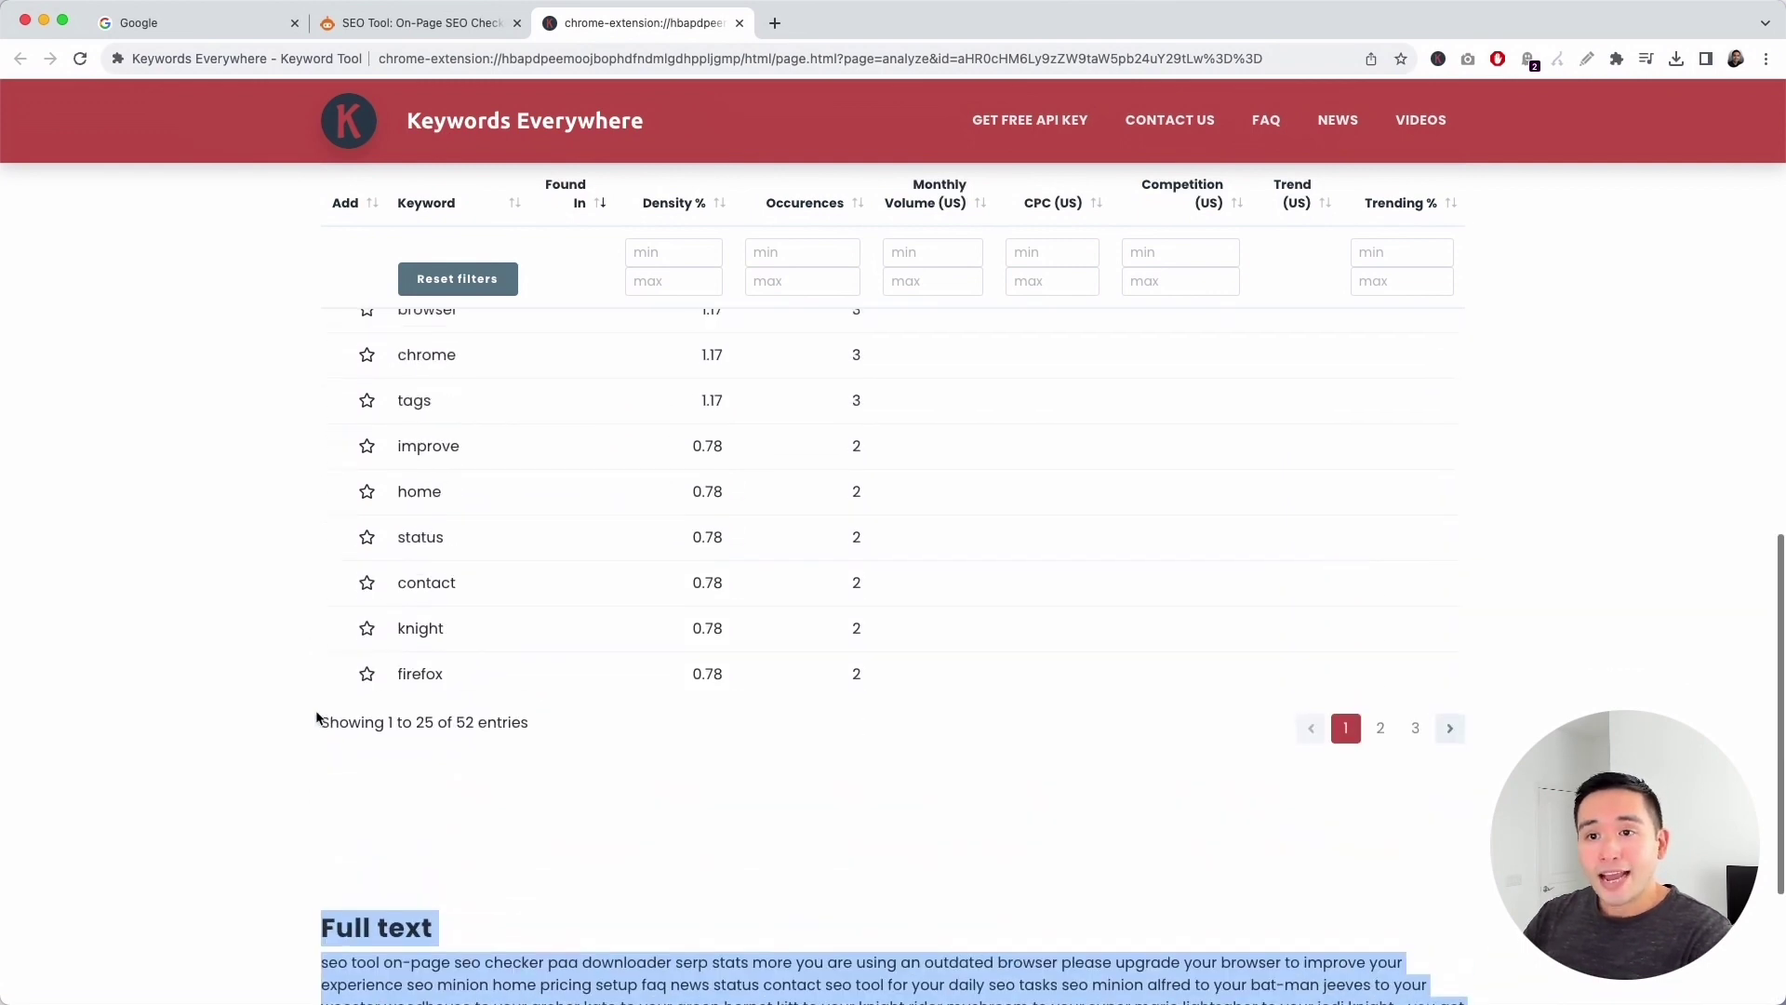
scroll(303, 704, up, 3)
scroll(303, 704, up, 3)
scroll(301, 704, up, 2)
scroll(302, 705, up, 1)
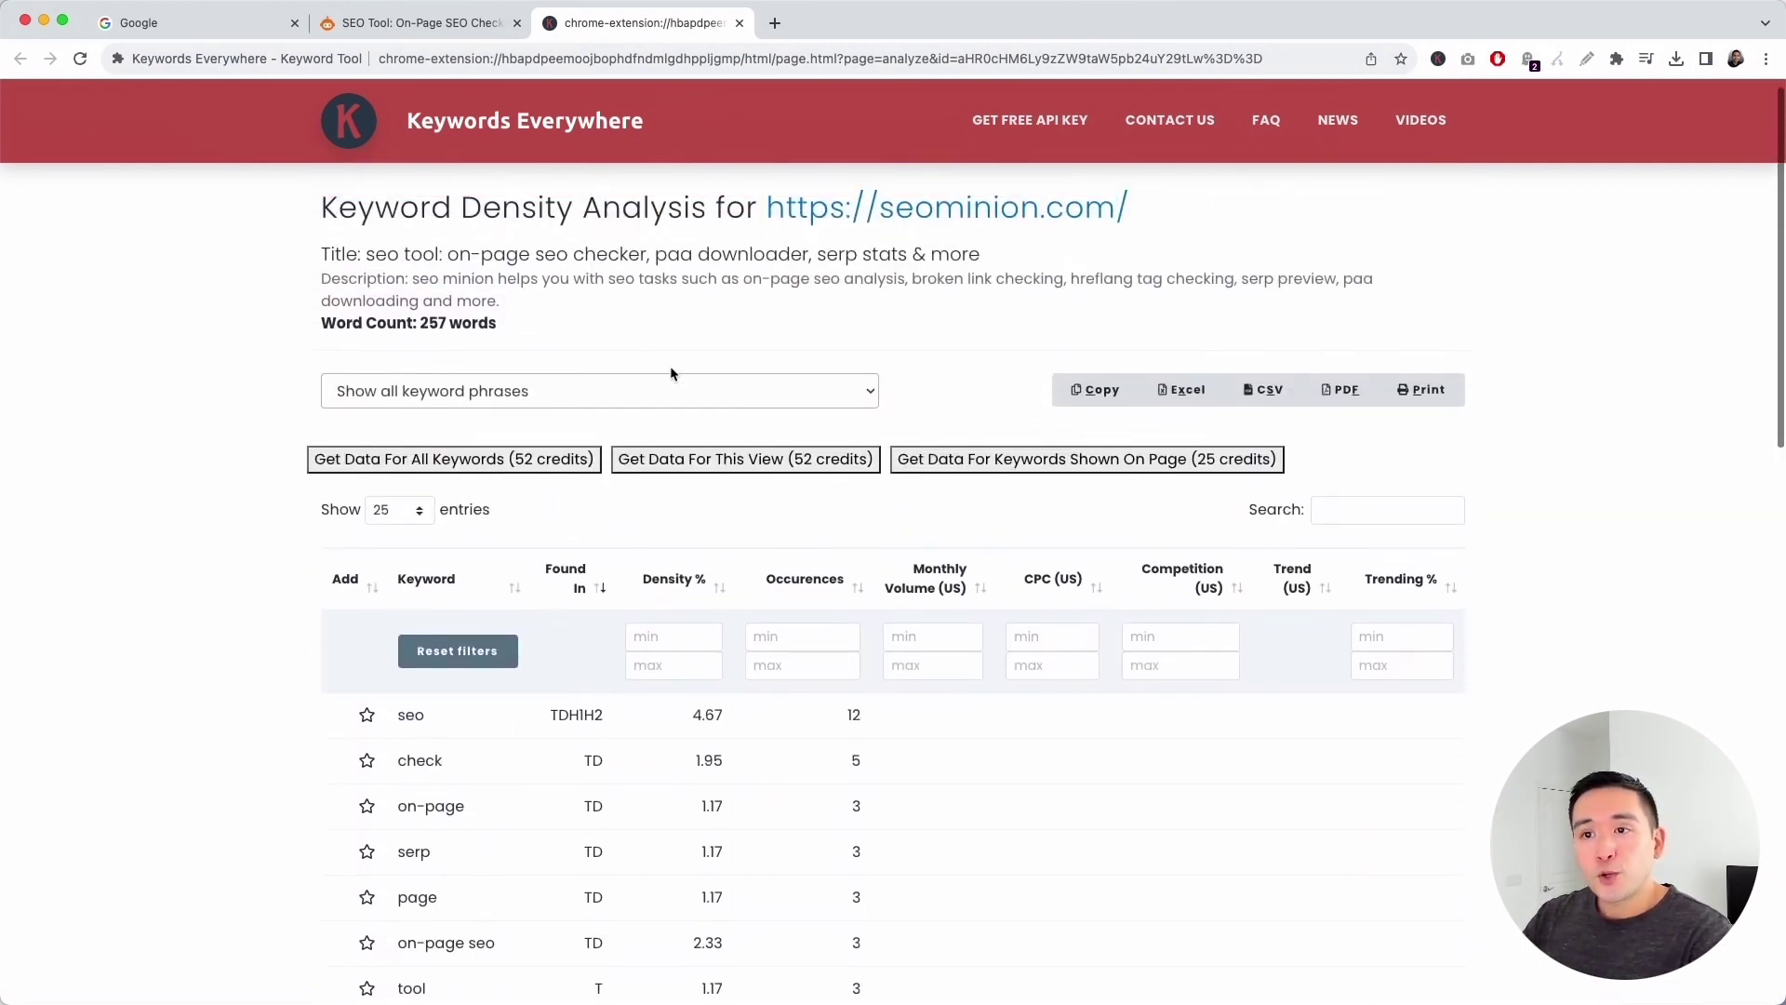
click(675, 396)
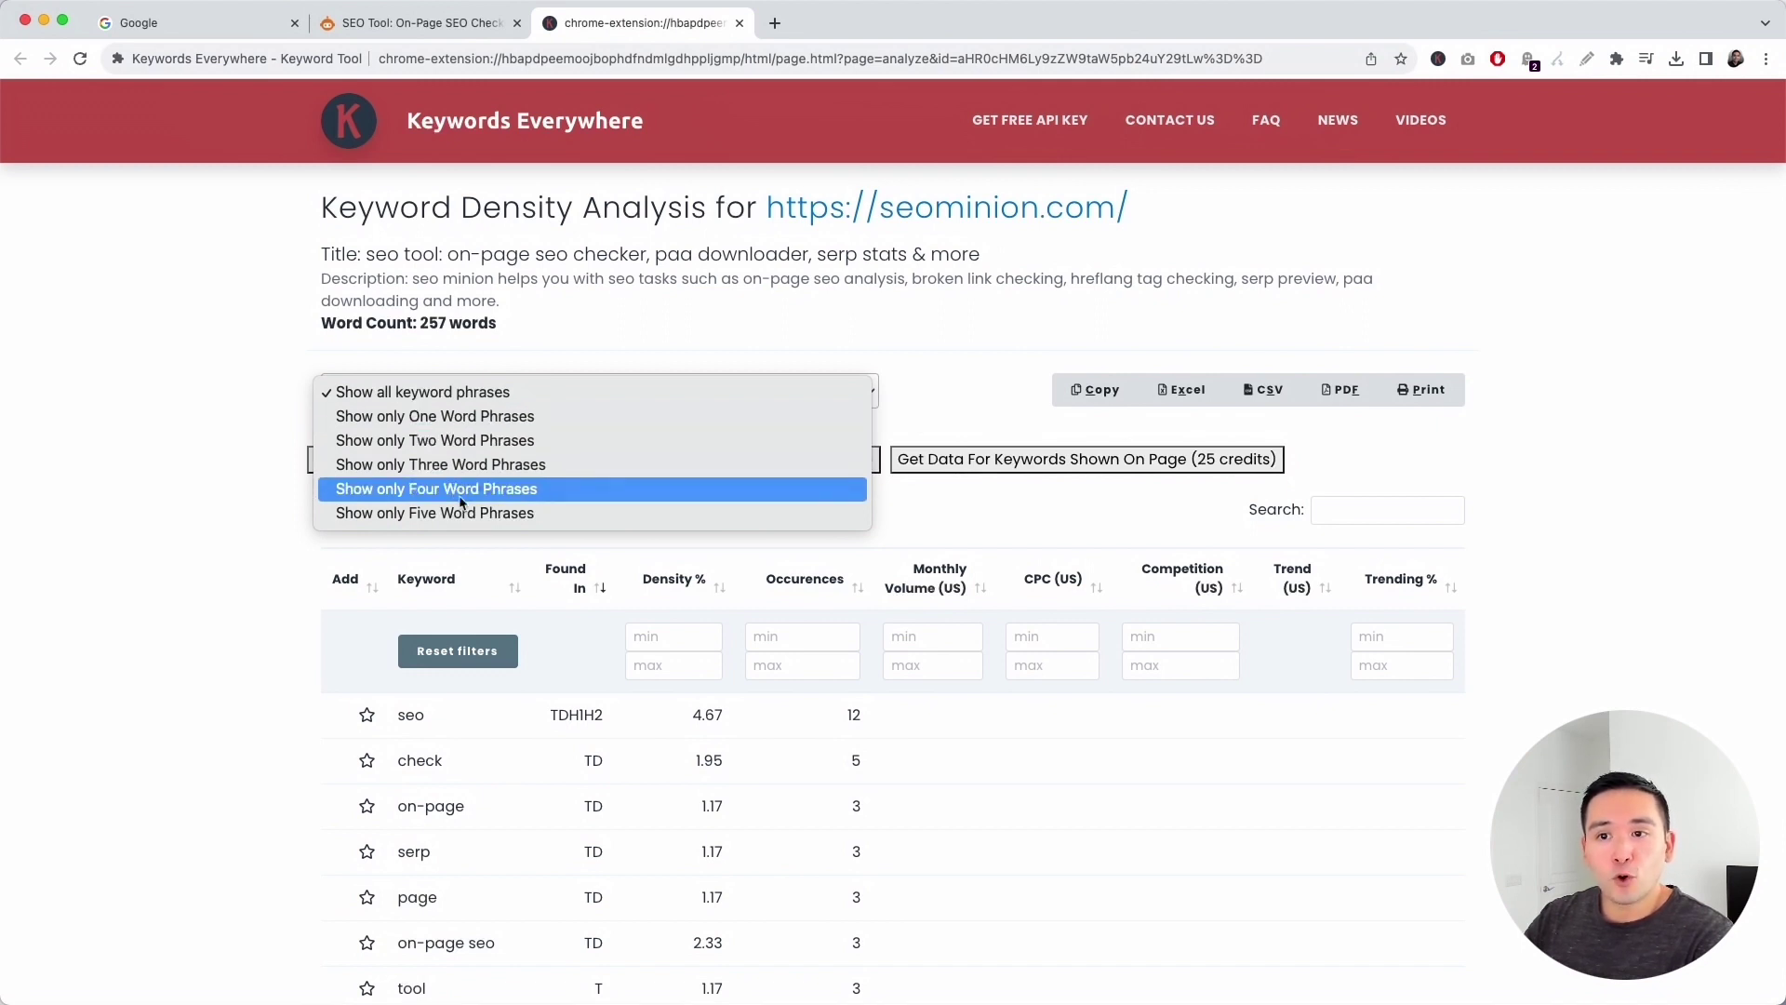
click(620, 389)
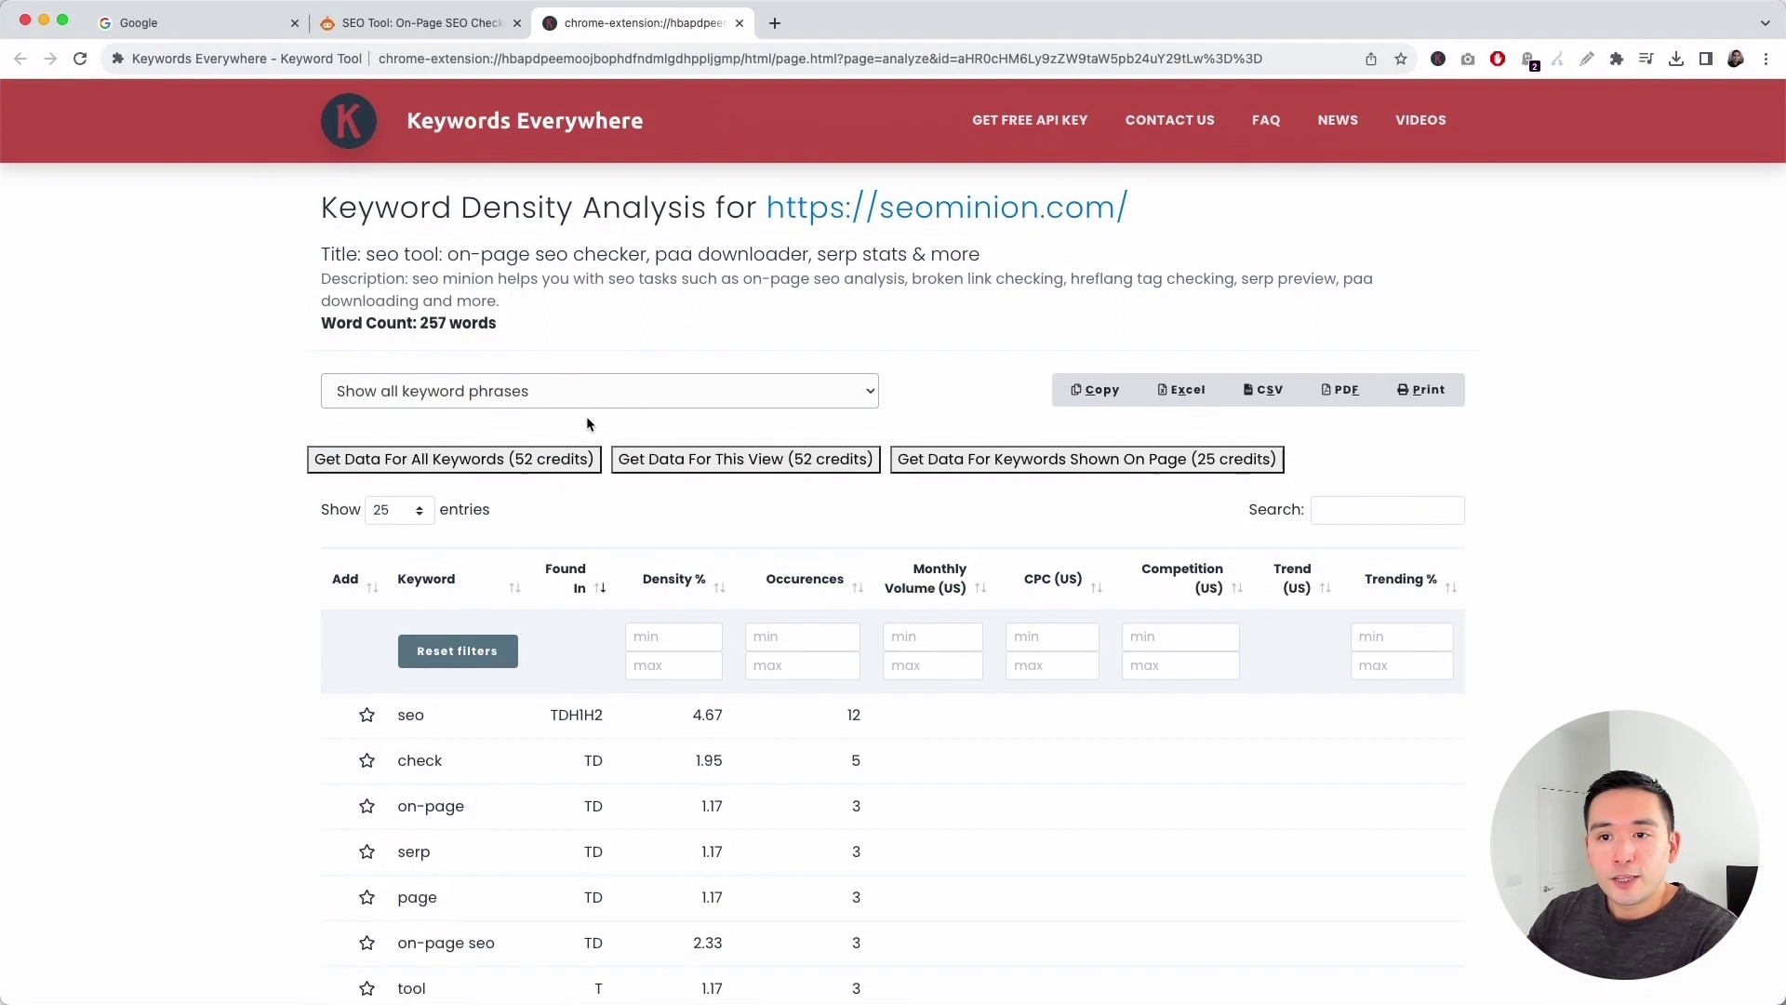
click(419, 513)
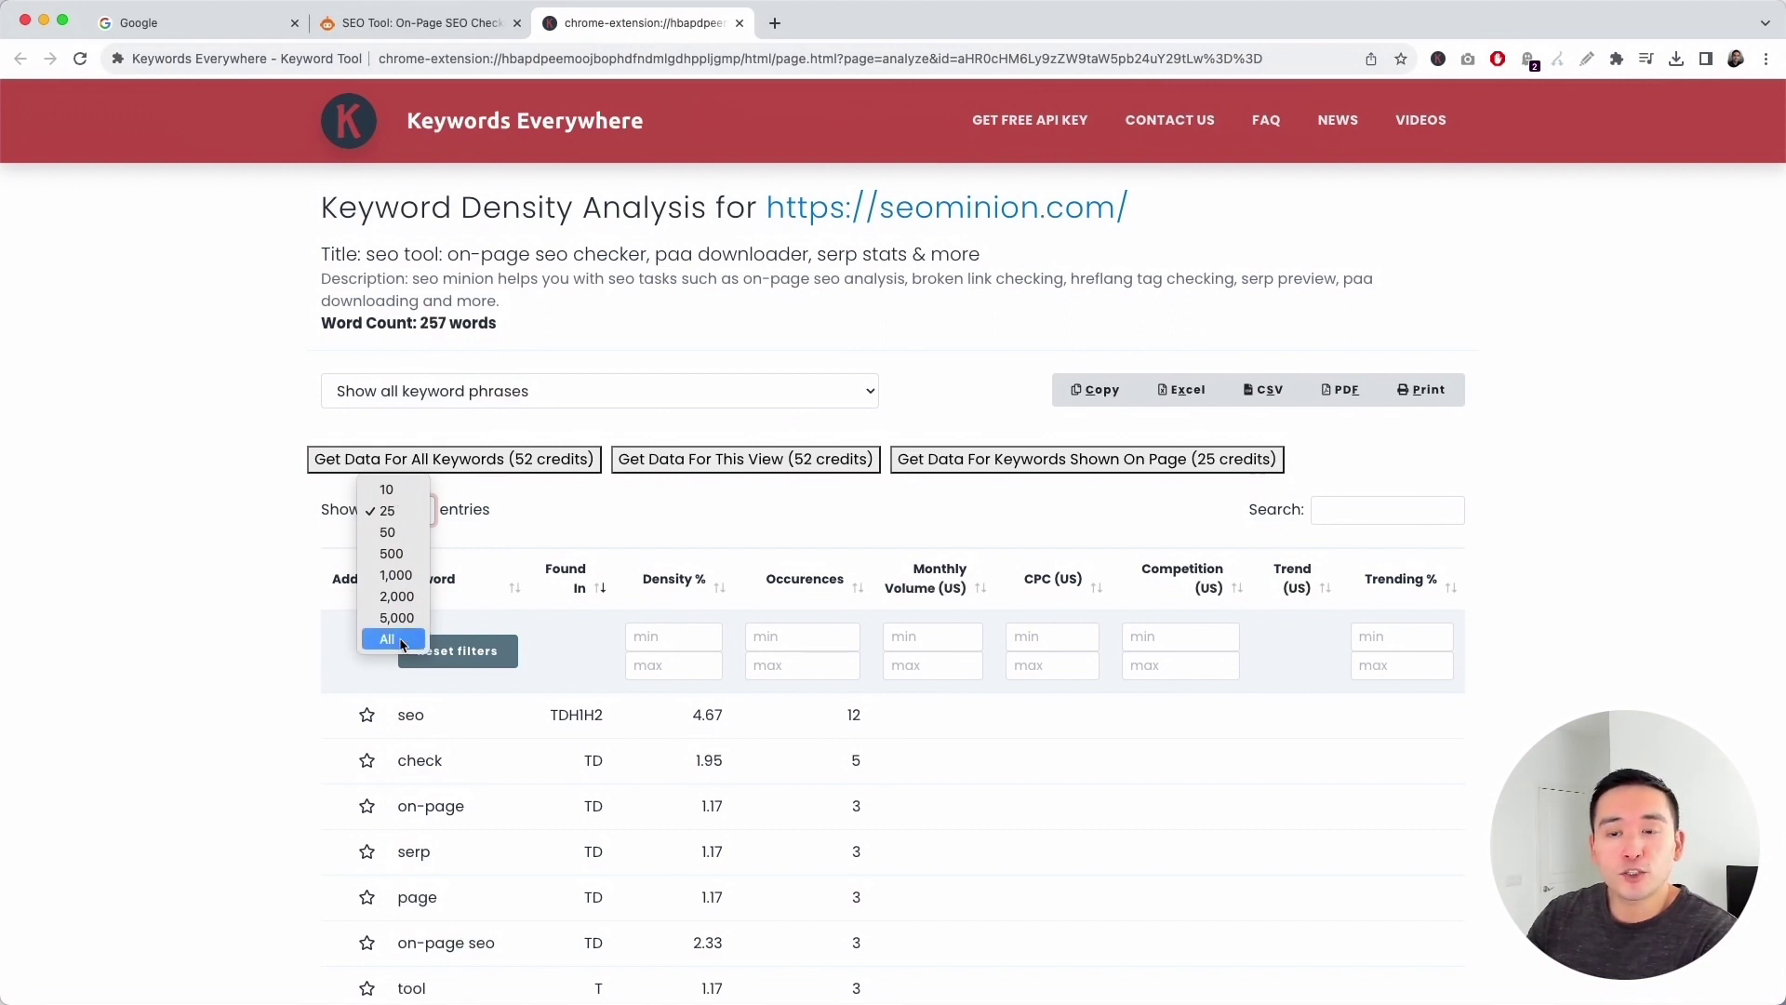
click(790, 545)
scroll(791, 546, down, 2)
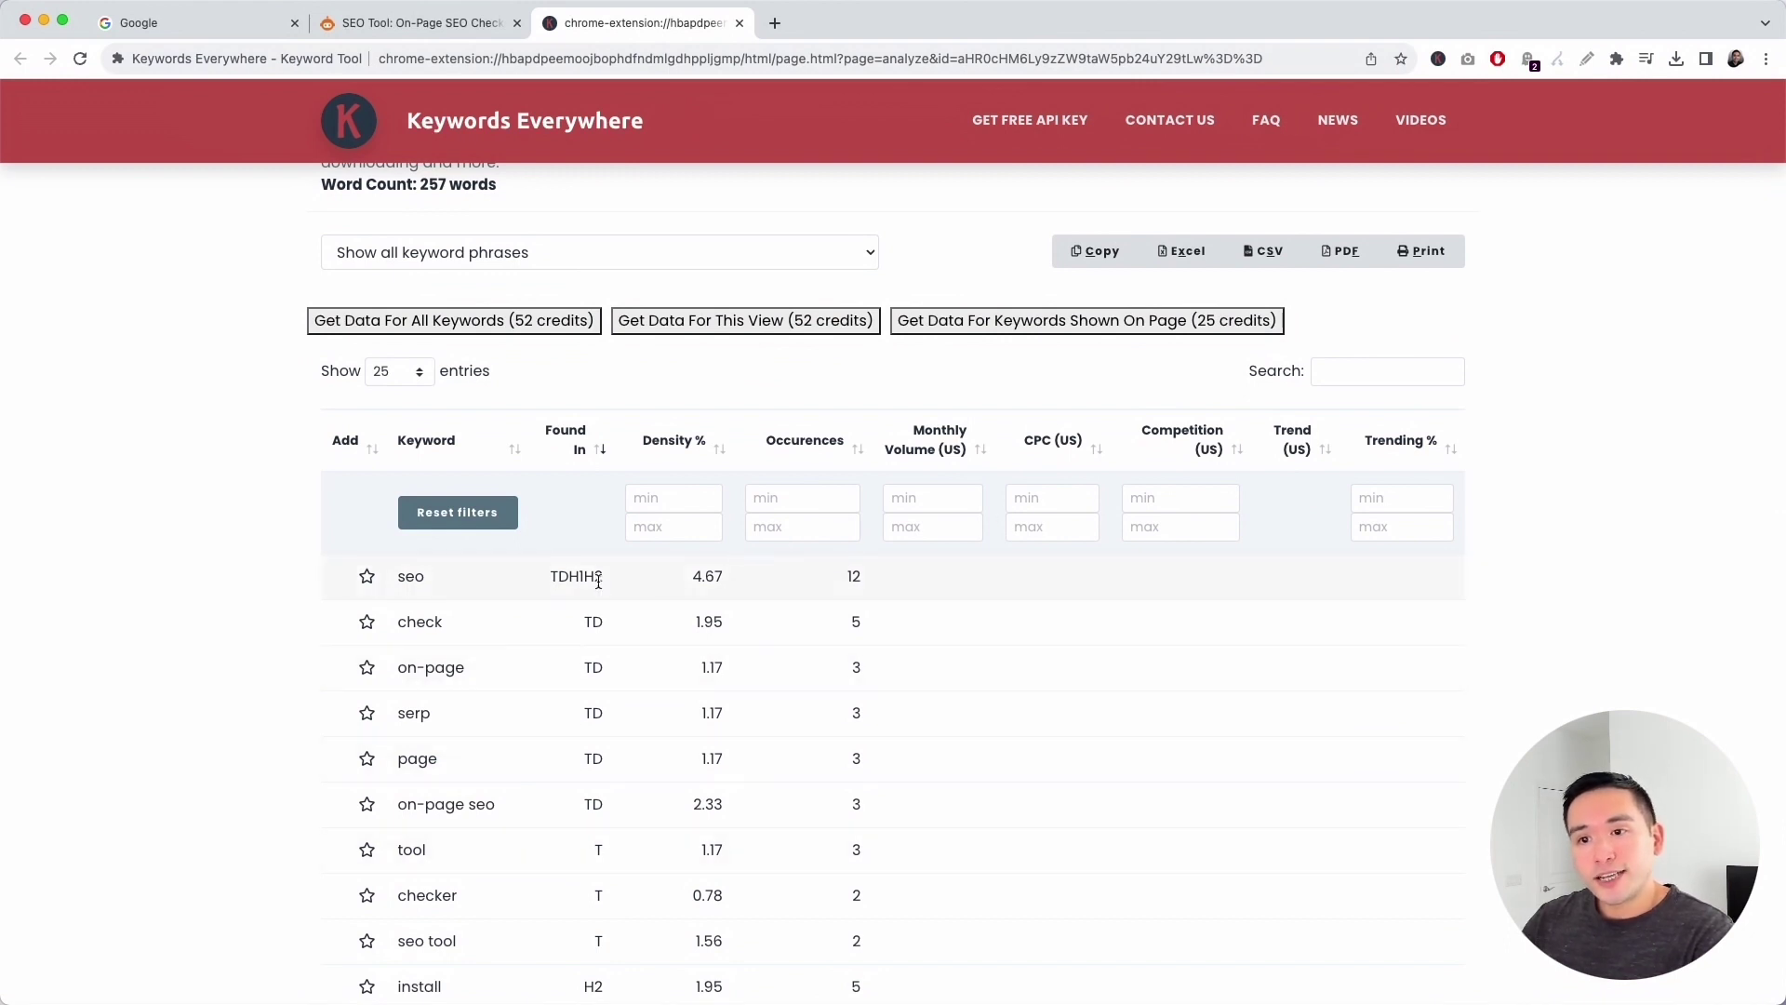
click(1336, 376)
scroll(1247, 334, down, 2)
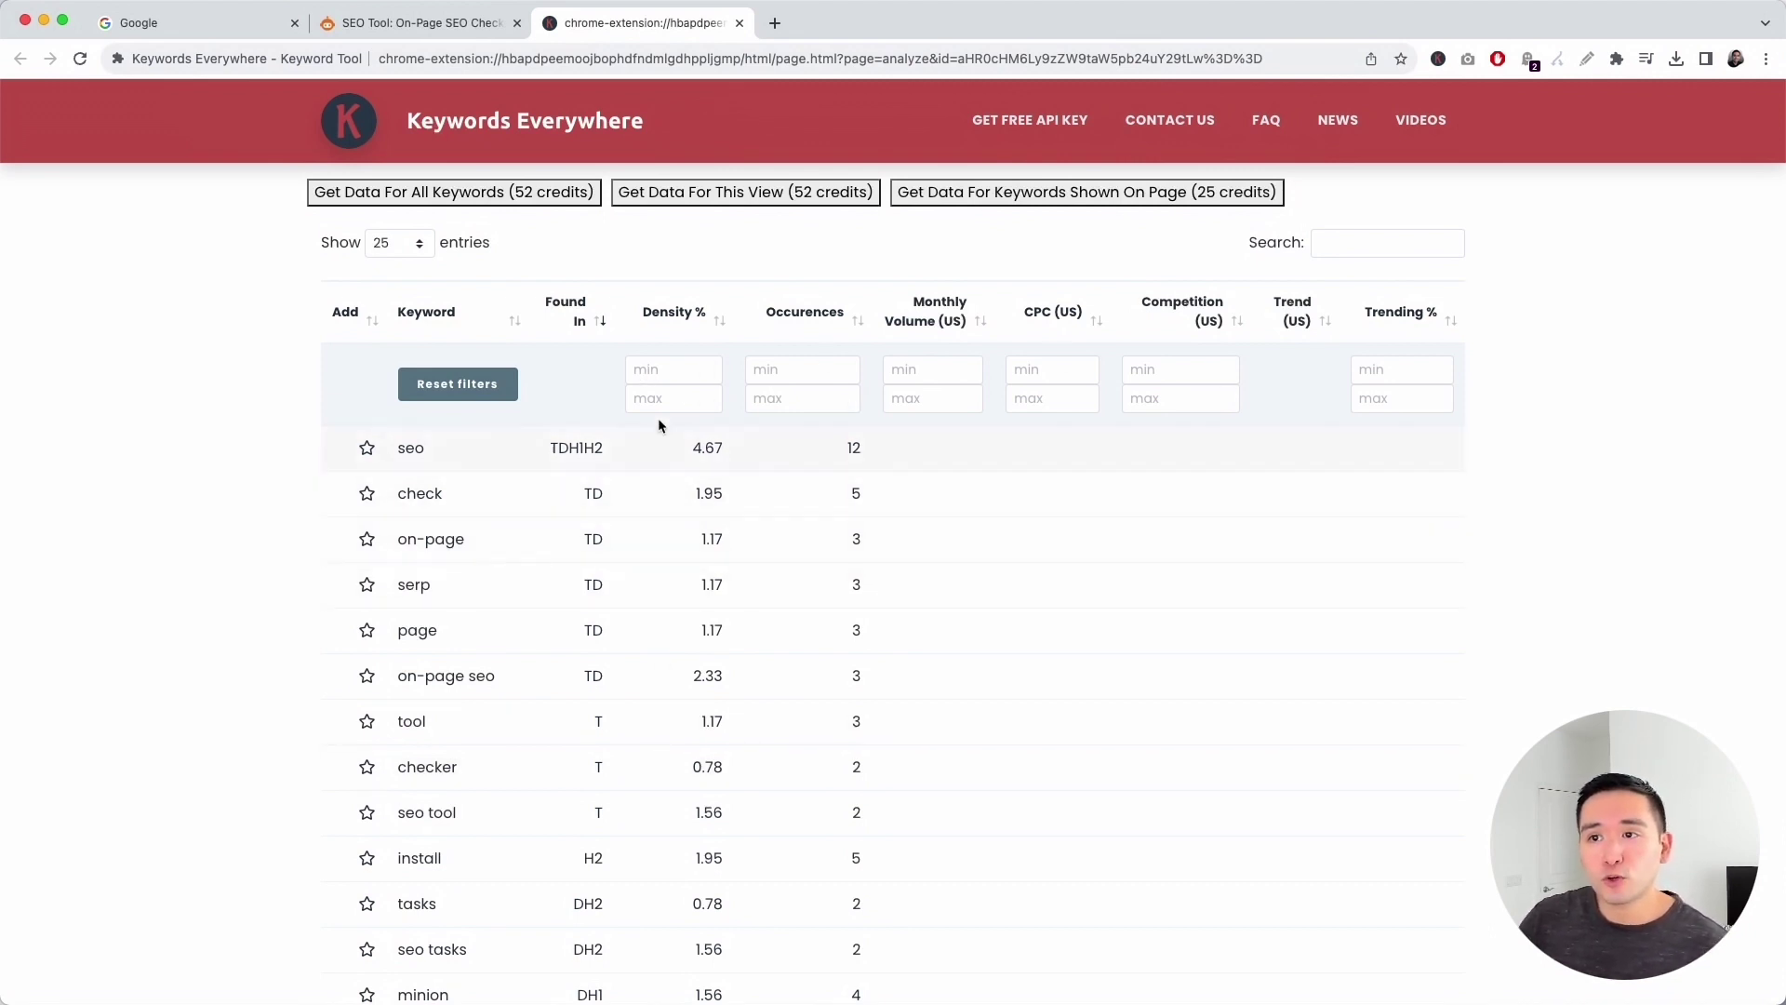
click(659, 373)
text(1)
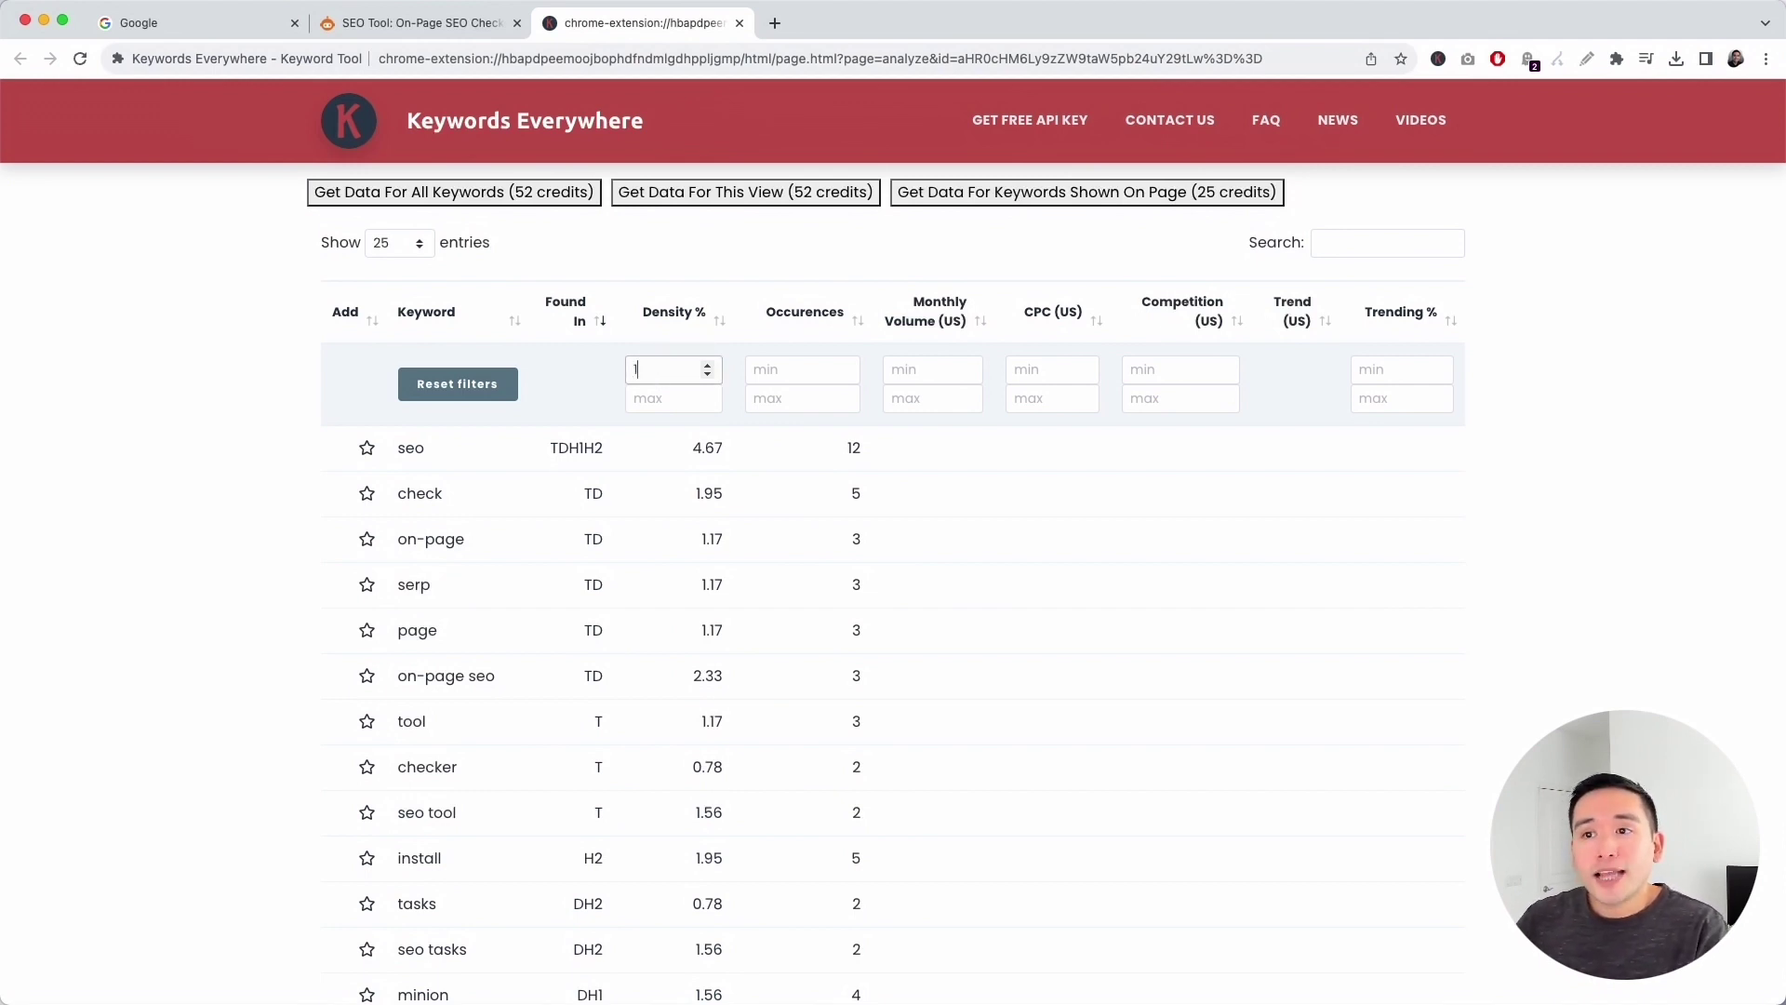
scroll(674, 419, down, 1)
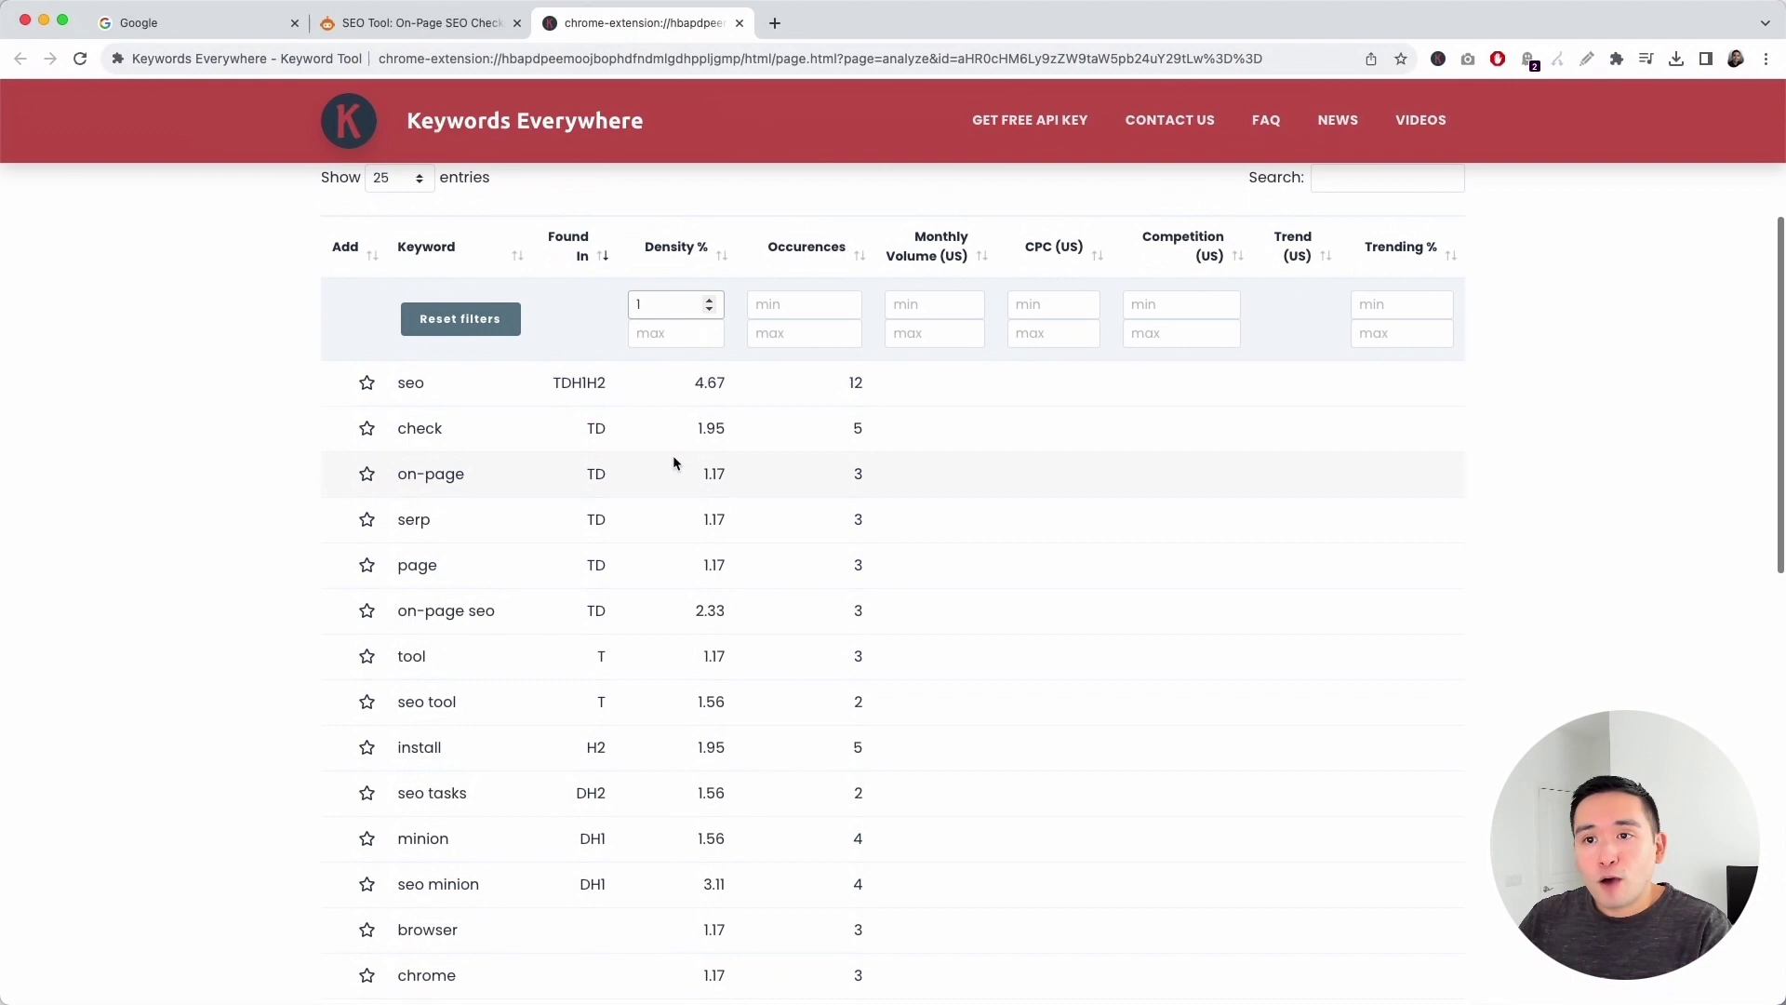
scroll(674, 461, down, 2)
scroll(672, 481, down, 3)
scroll(692, 587, down, 2)
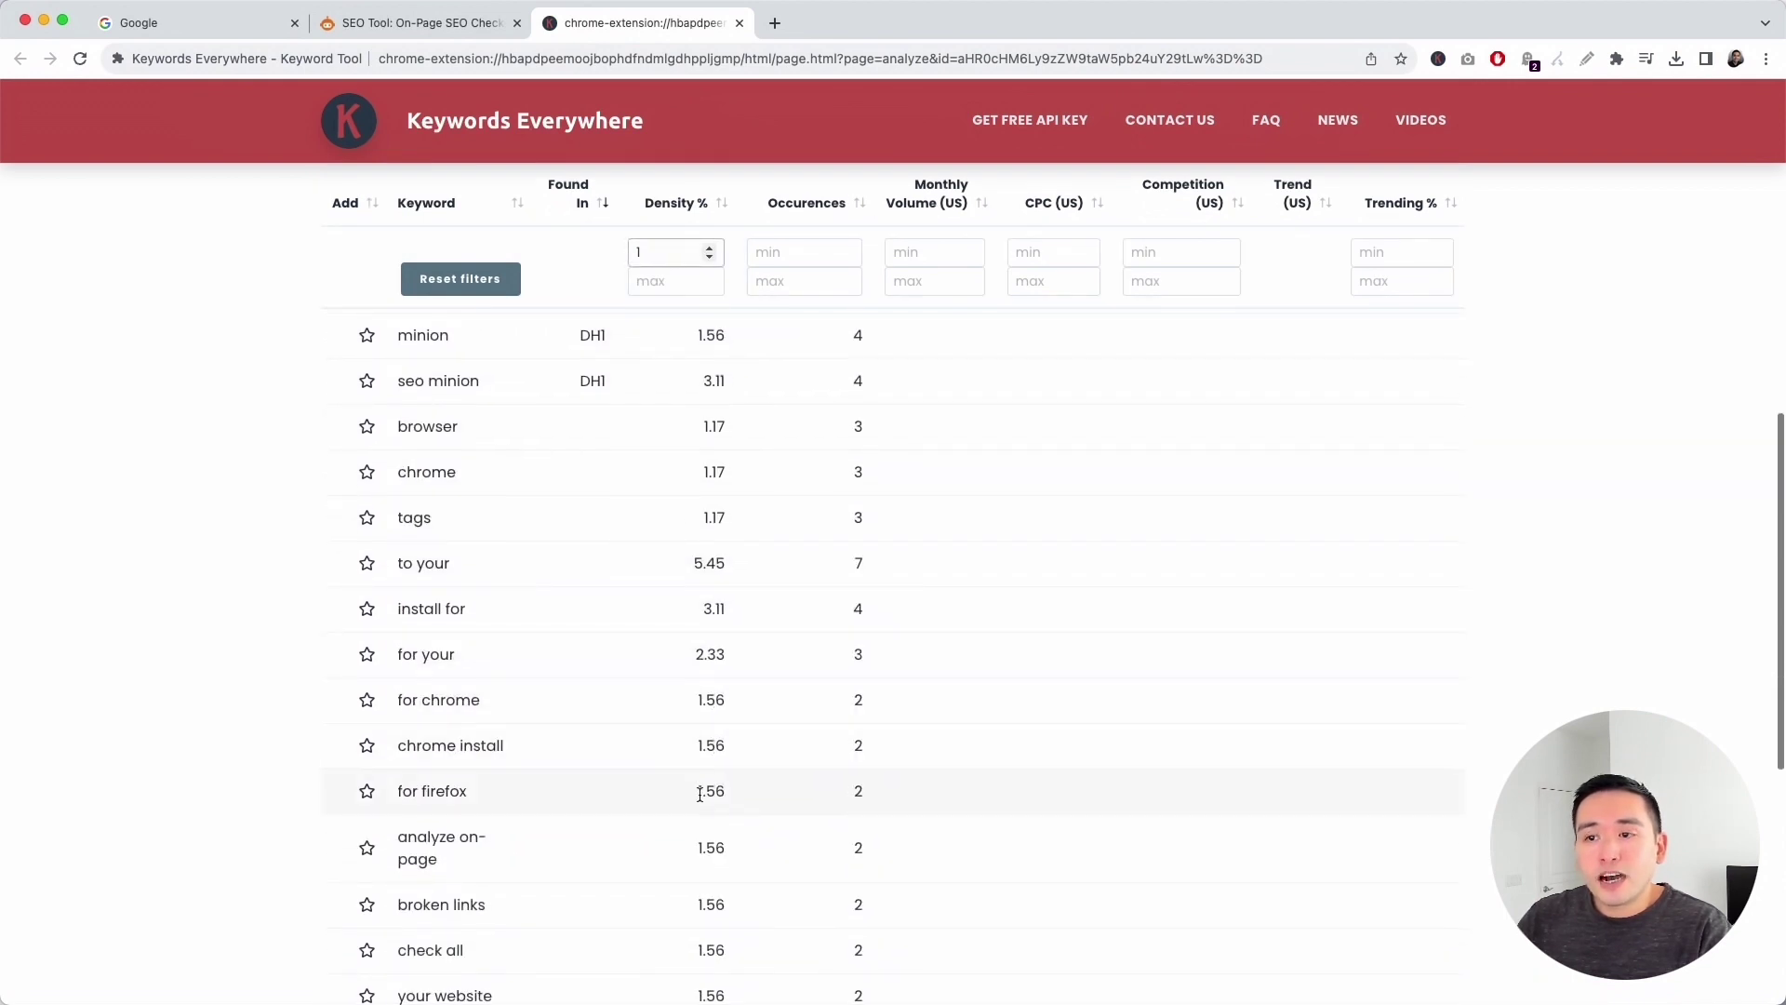
scroll(703, 786, down, 1)
scroll(703, 781, up, 5)
scroll(703, 781, up, 3)
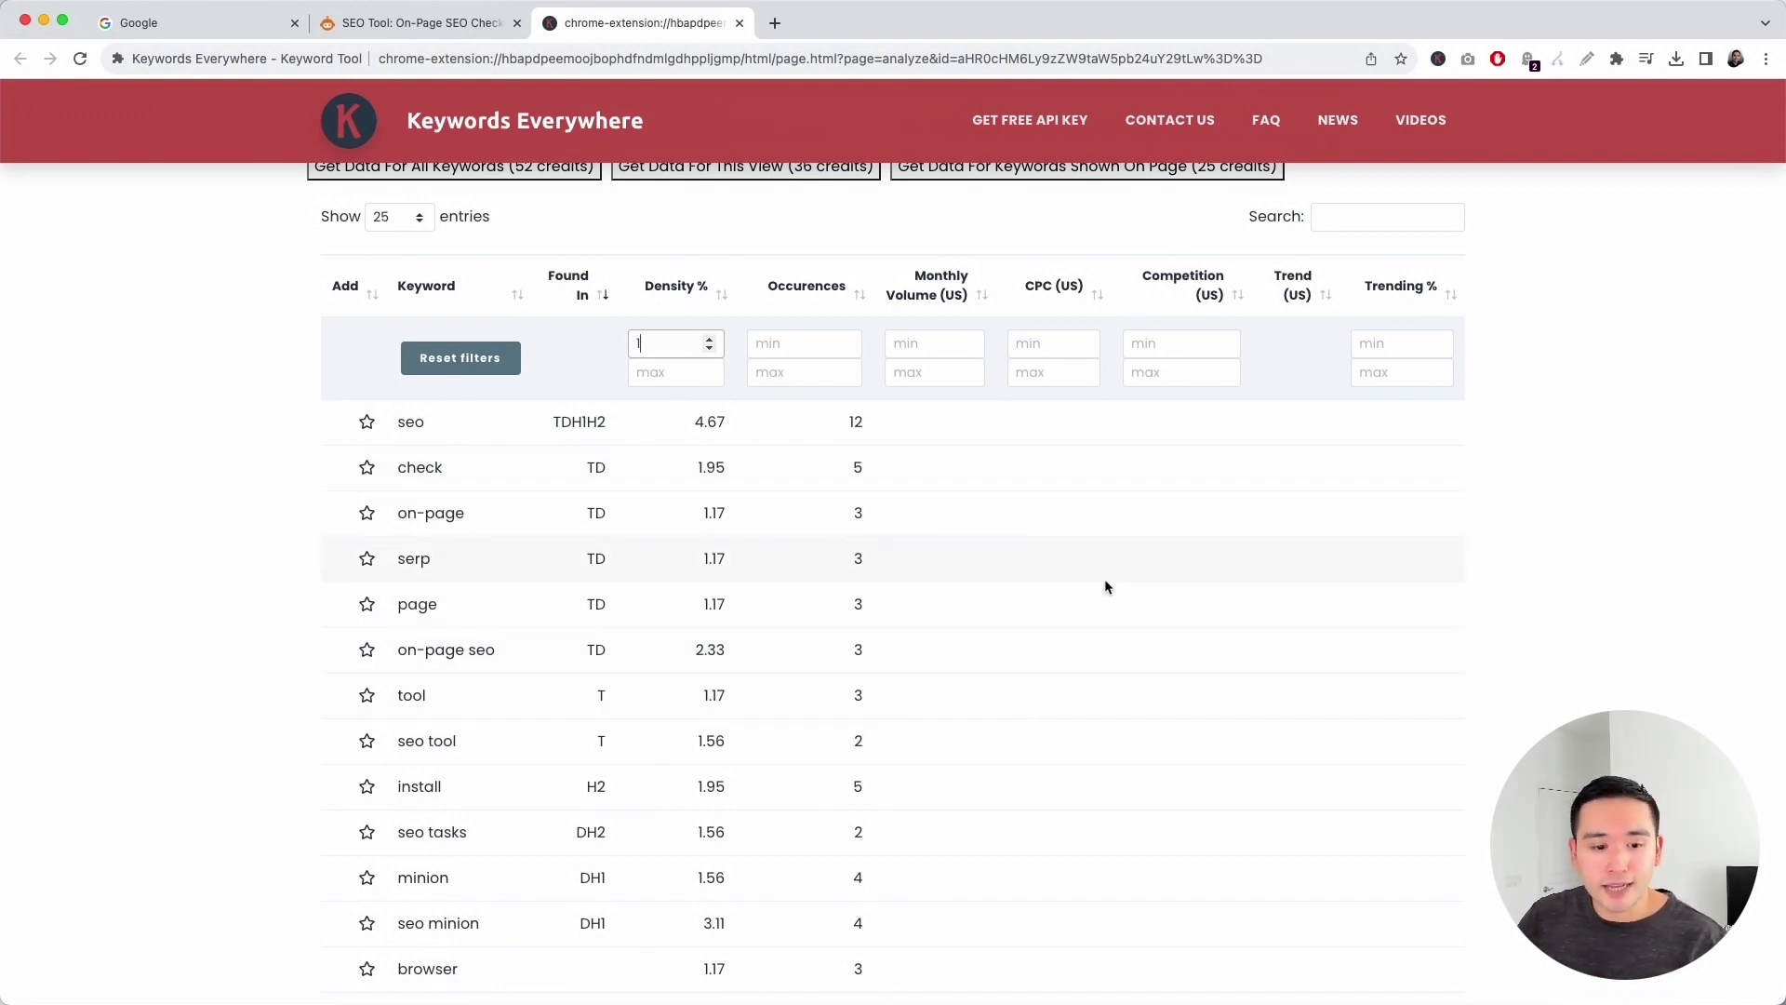
scroll(1104, 586, up, 1)
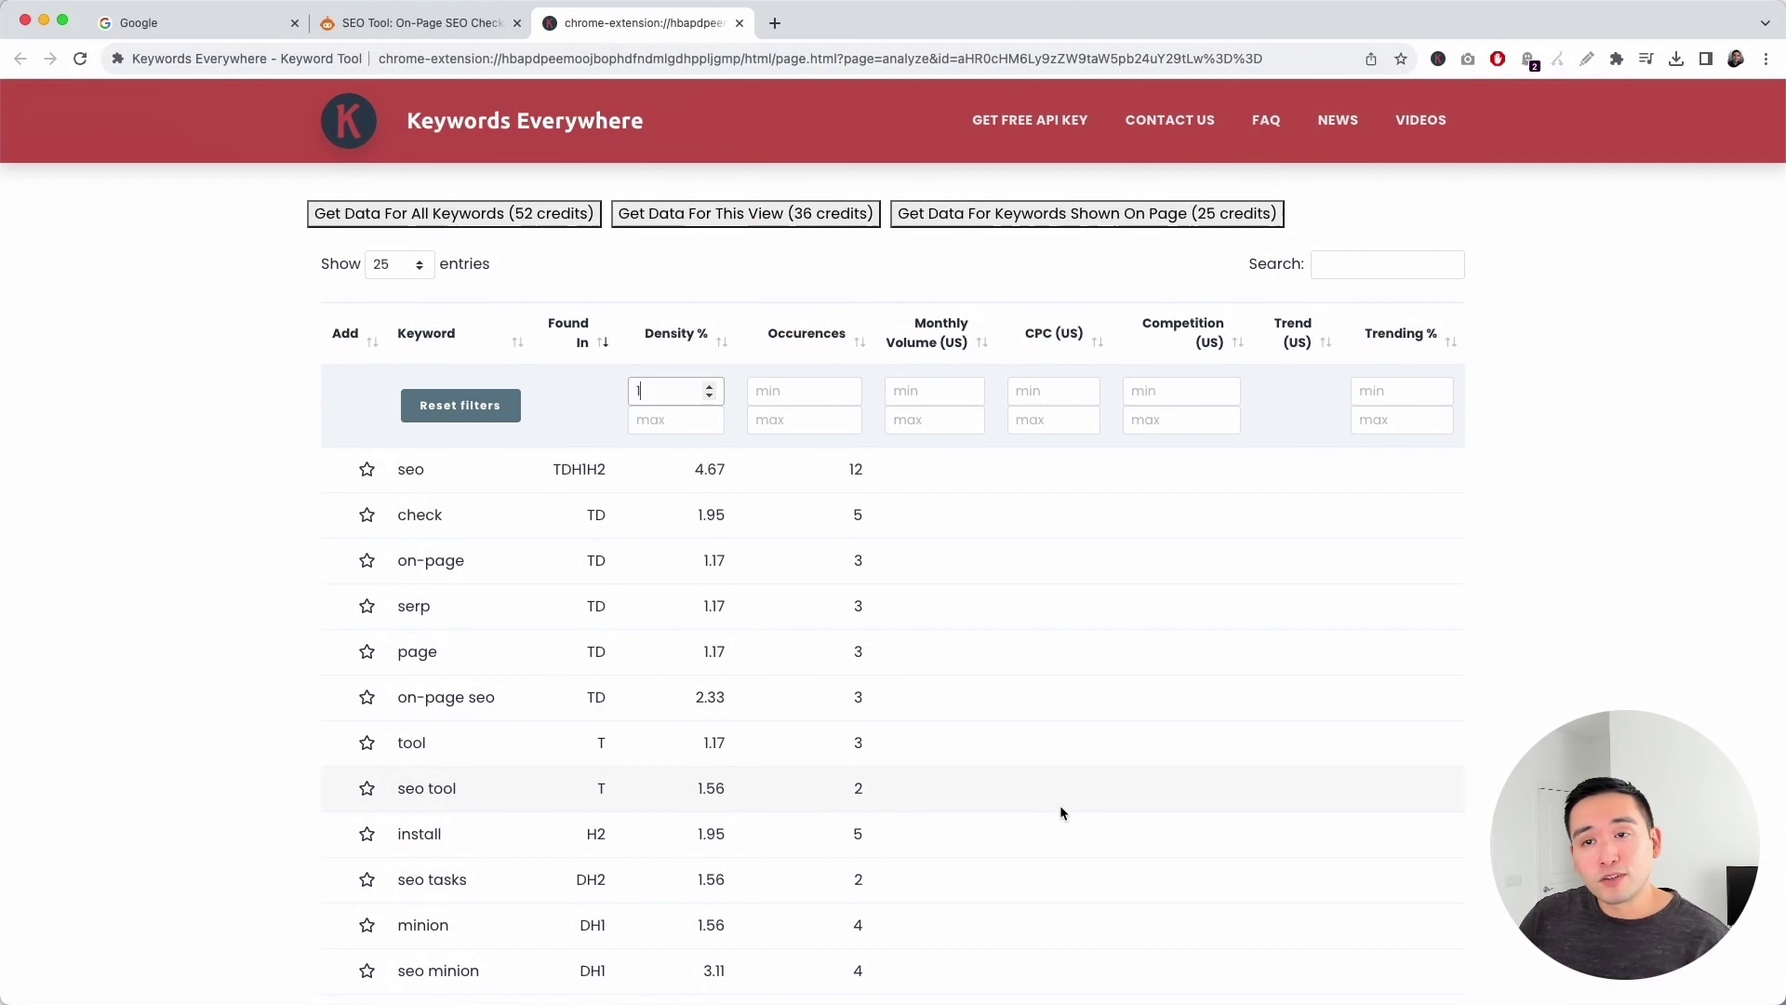
scroll(1005, 643, up, 1)
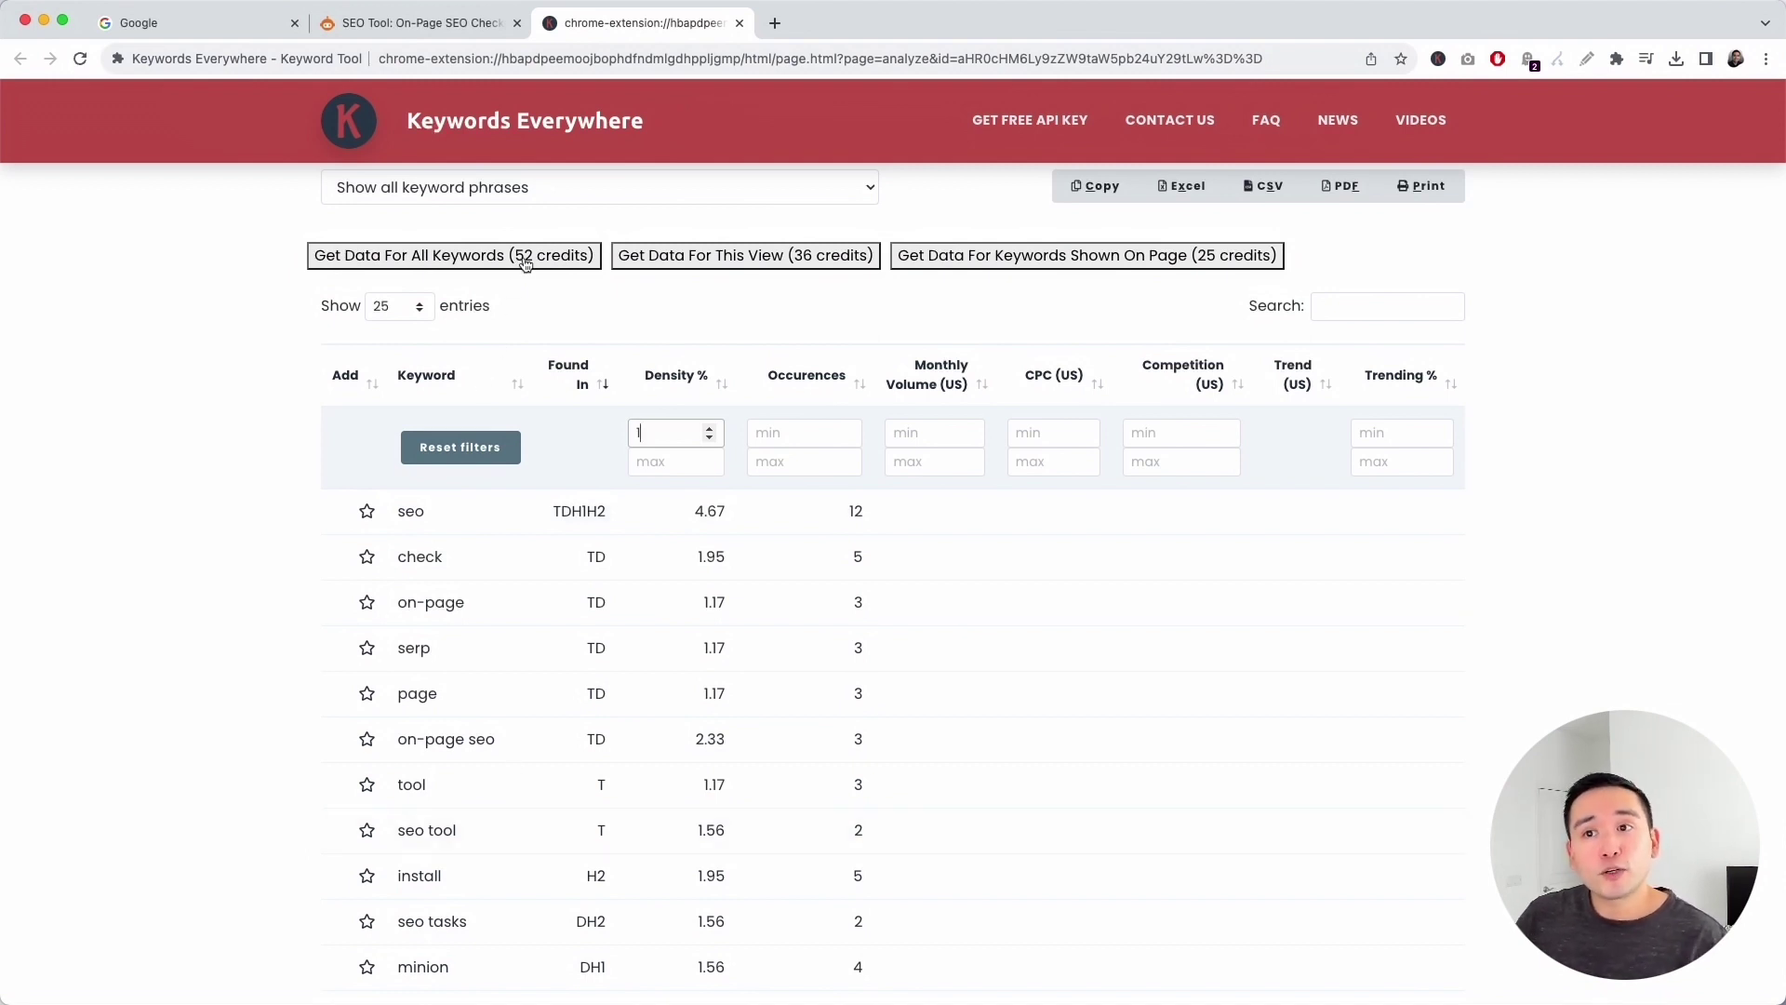
scroll(544, 265, down, 1)
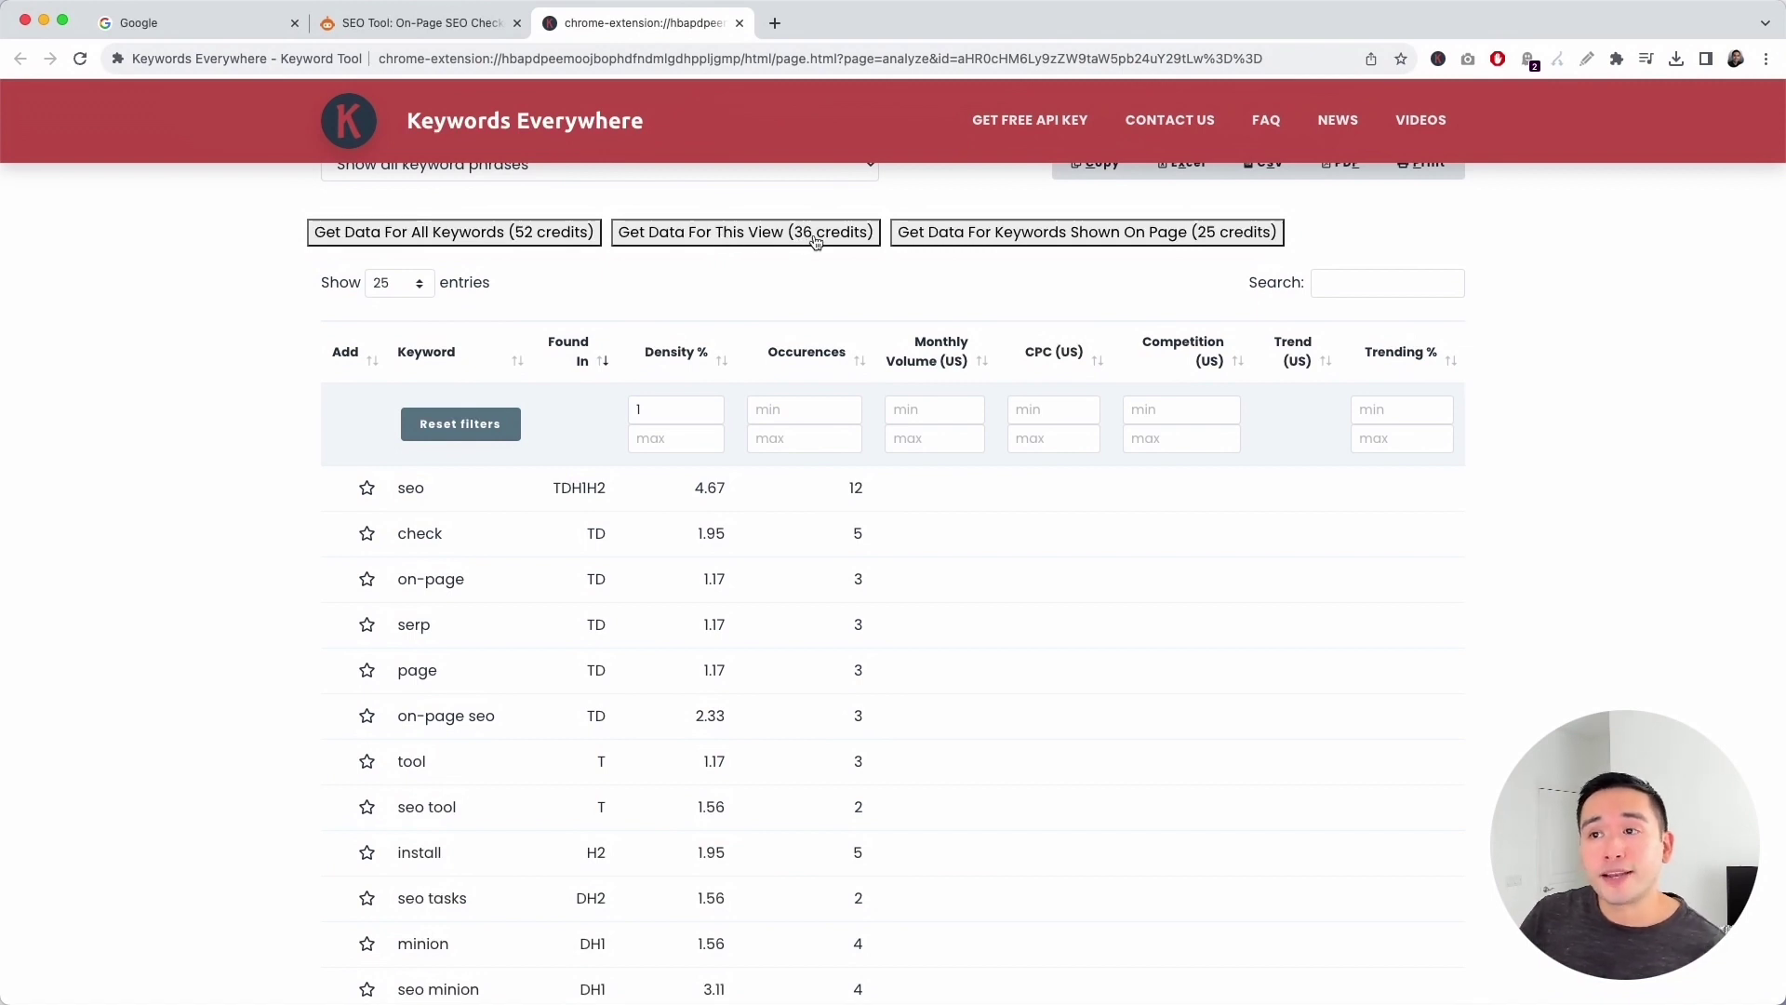
scroll(671, 506, up, 1)
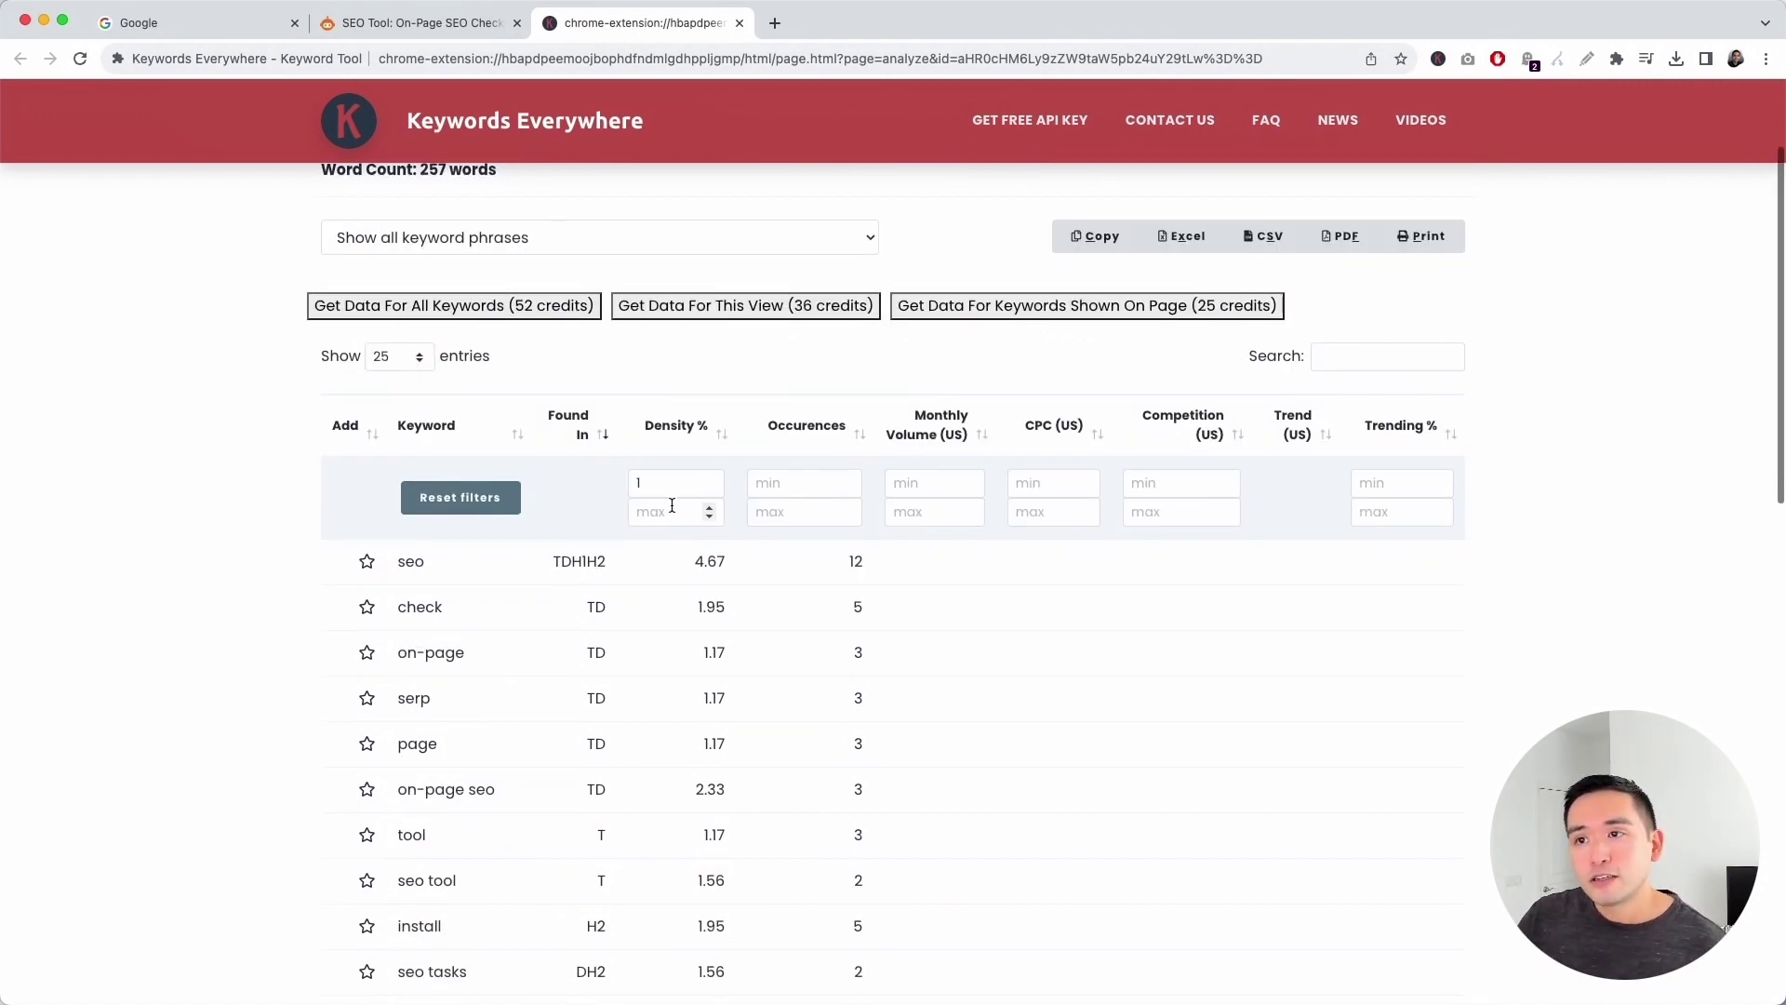
scroll(623, 531, down, 3)
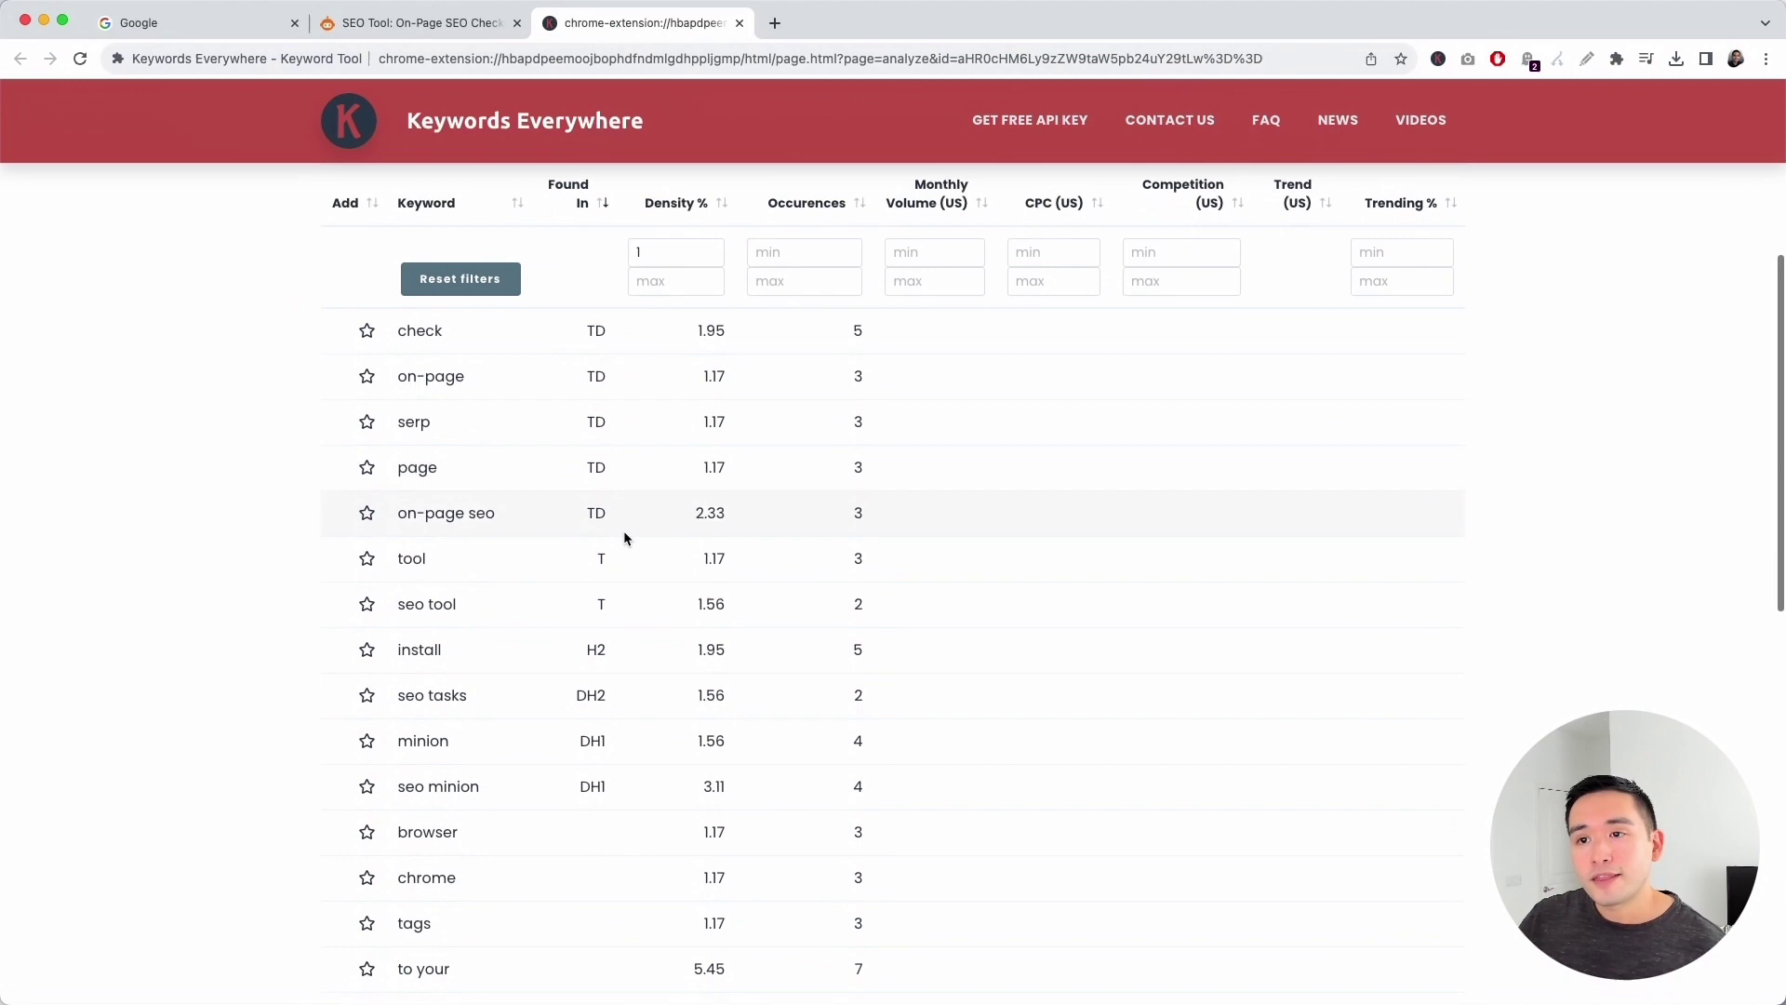
scroll(622, 538, down, 3)
scroll(622, 538, down, 3)
scroll(622, 537, down, 3)
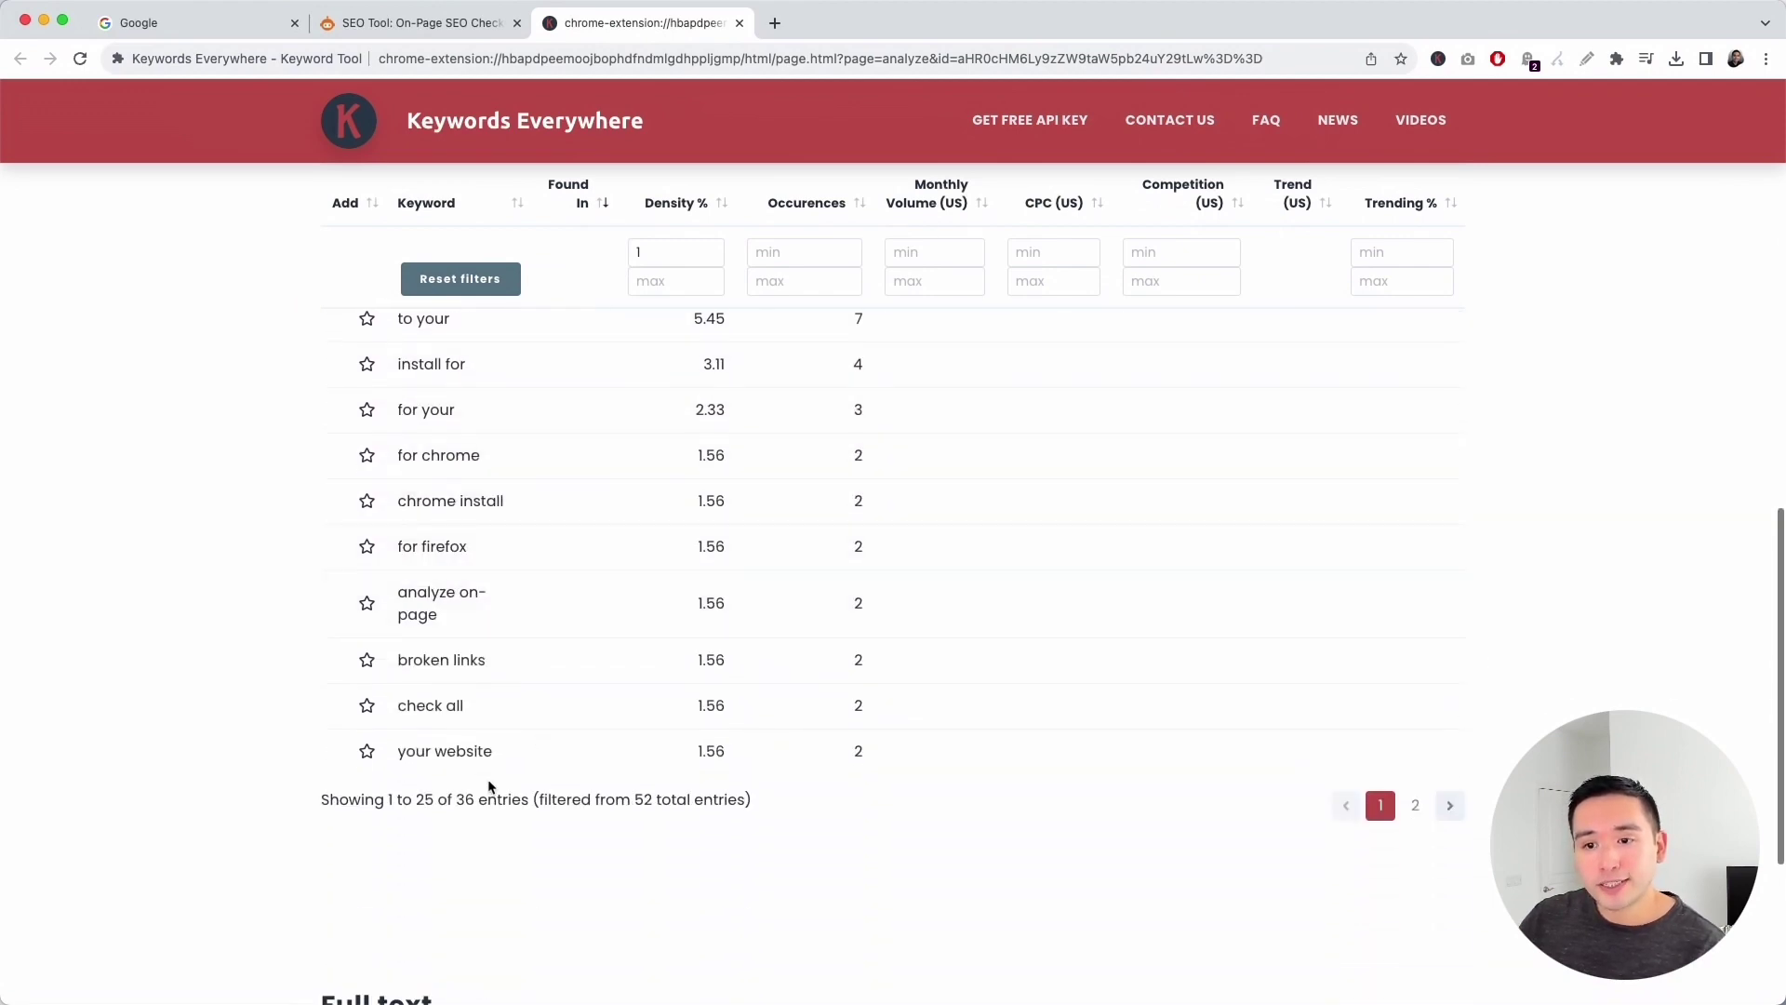
scroll(595, 751, up, 5)
scroll(713, 682, up, 1)
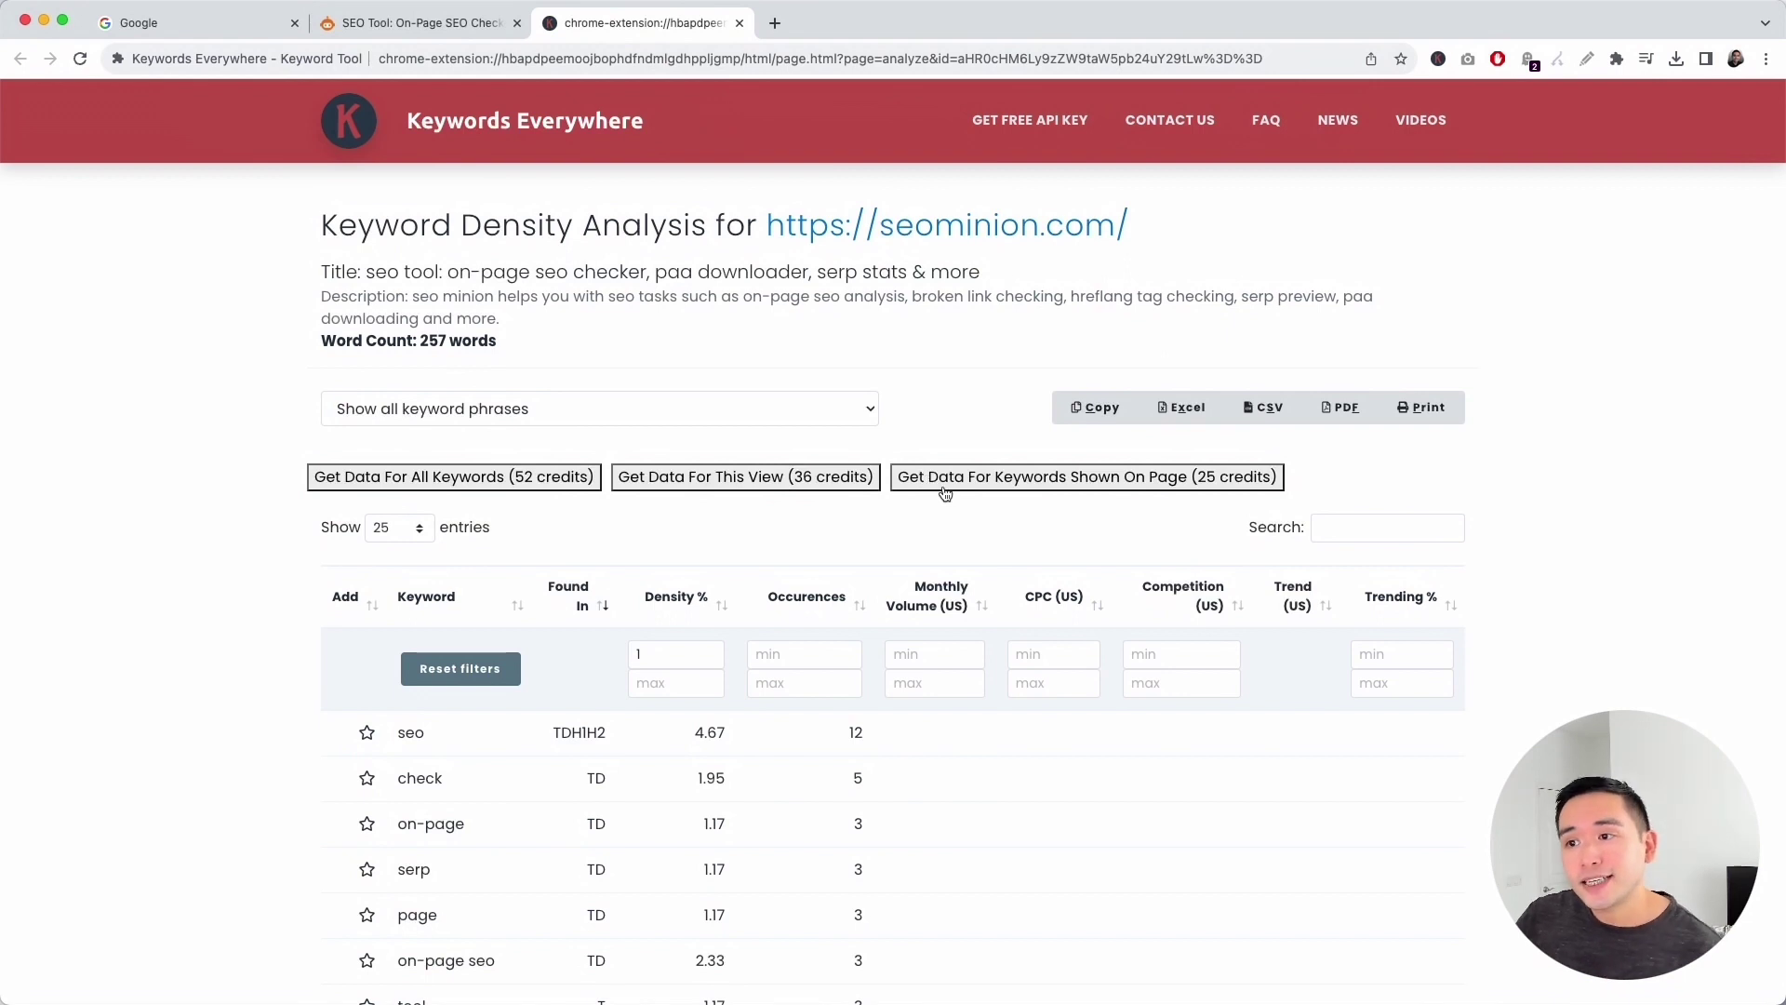
scroll(1166, 489, down, 1)
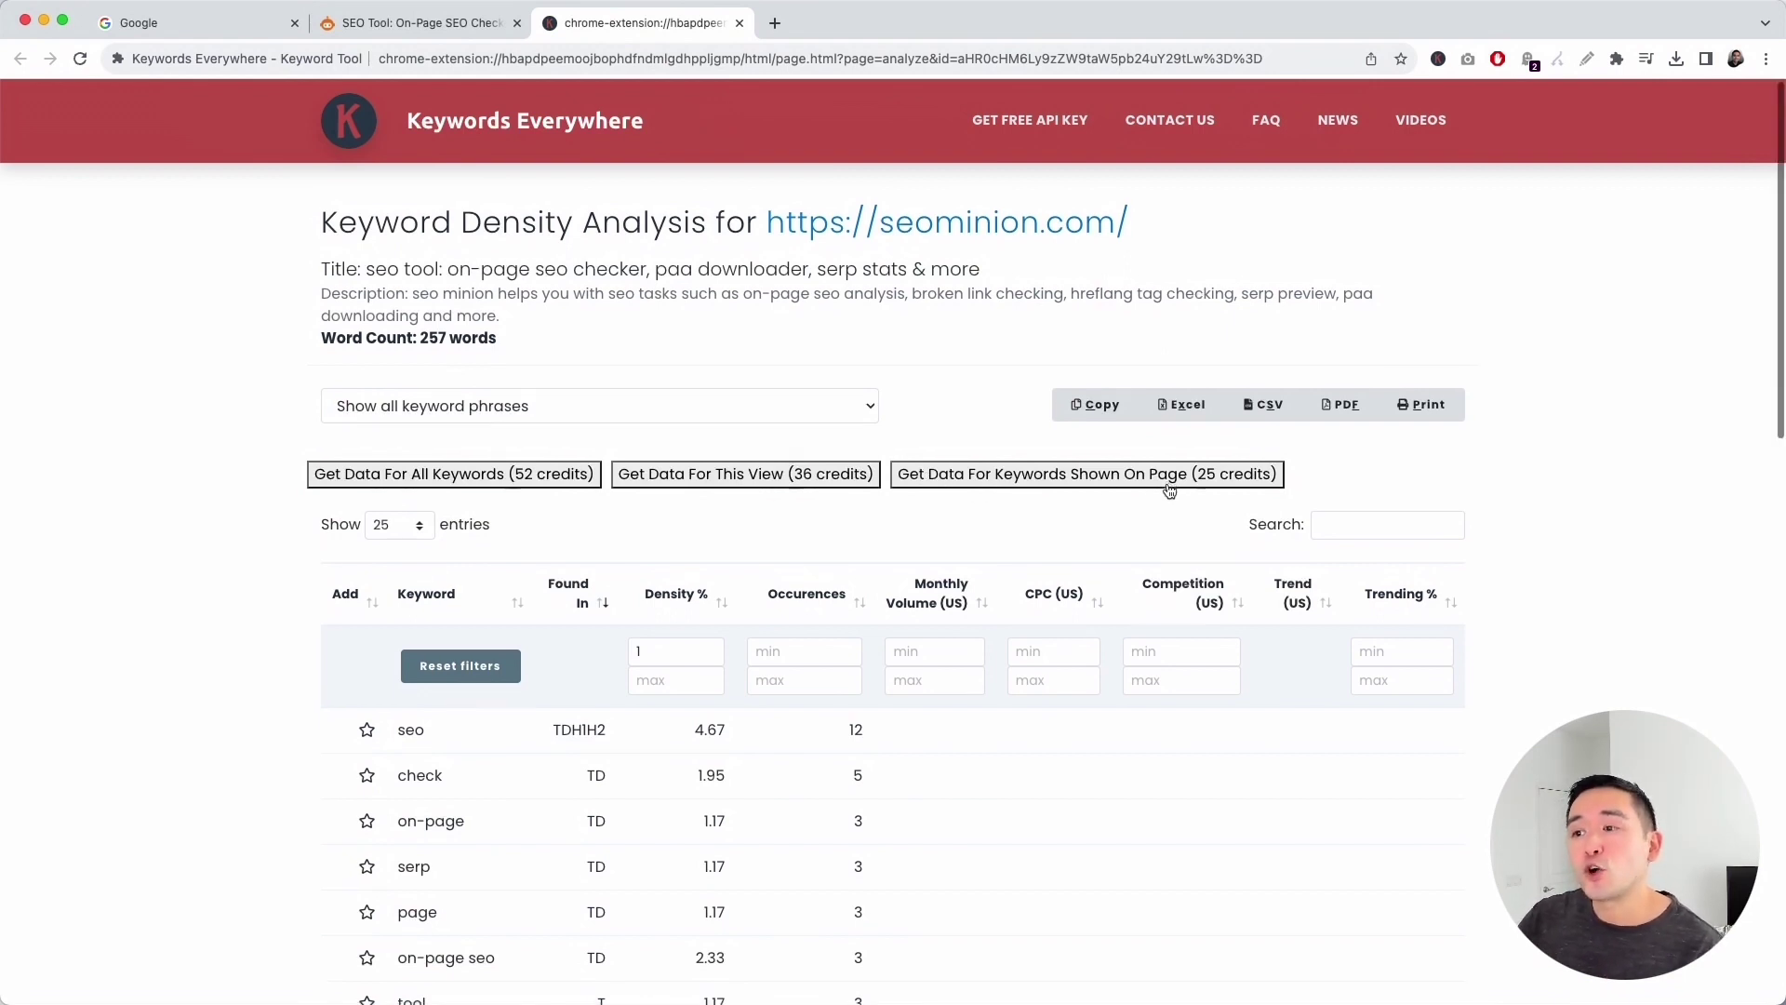
scroll(1169, 484, down, 1)
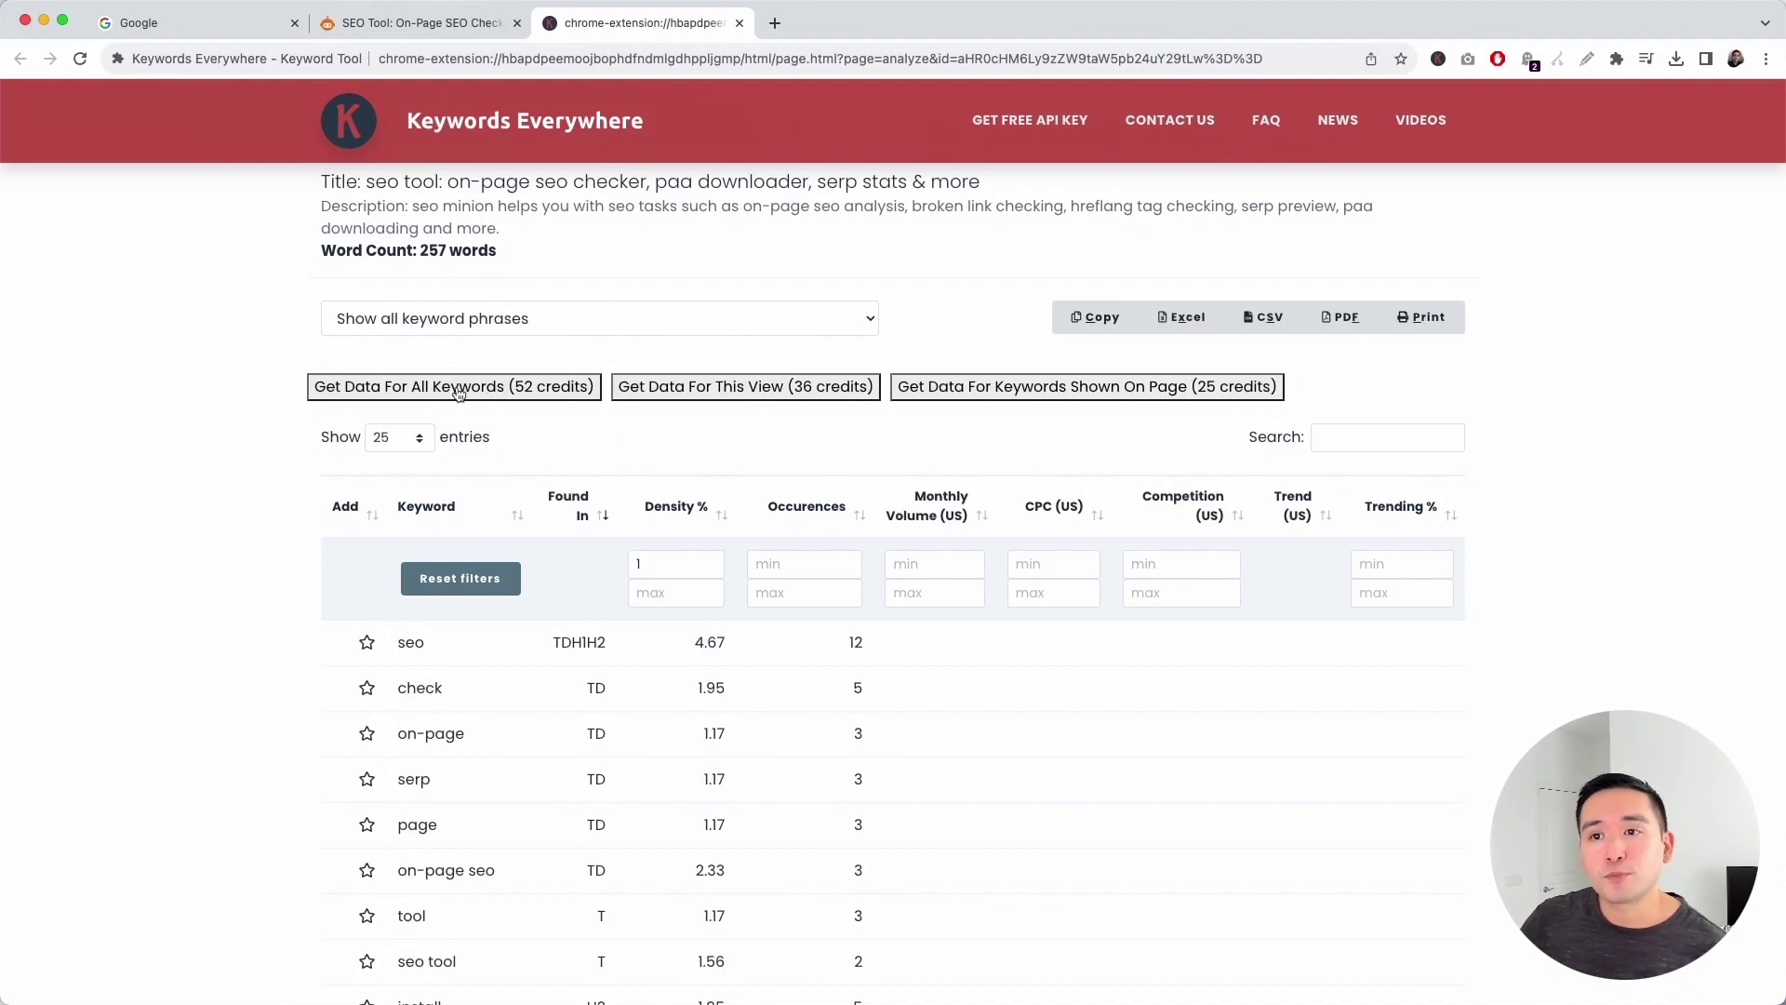
Load volume, CPC, competition and trend data for all filtered keywords
click(455, 392)
scroll(956, 628, down, 4)
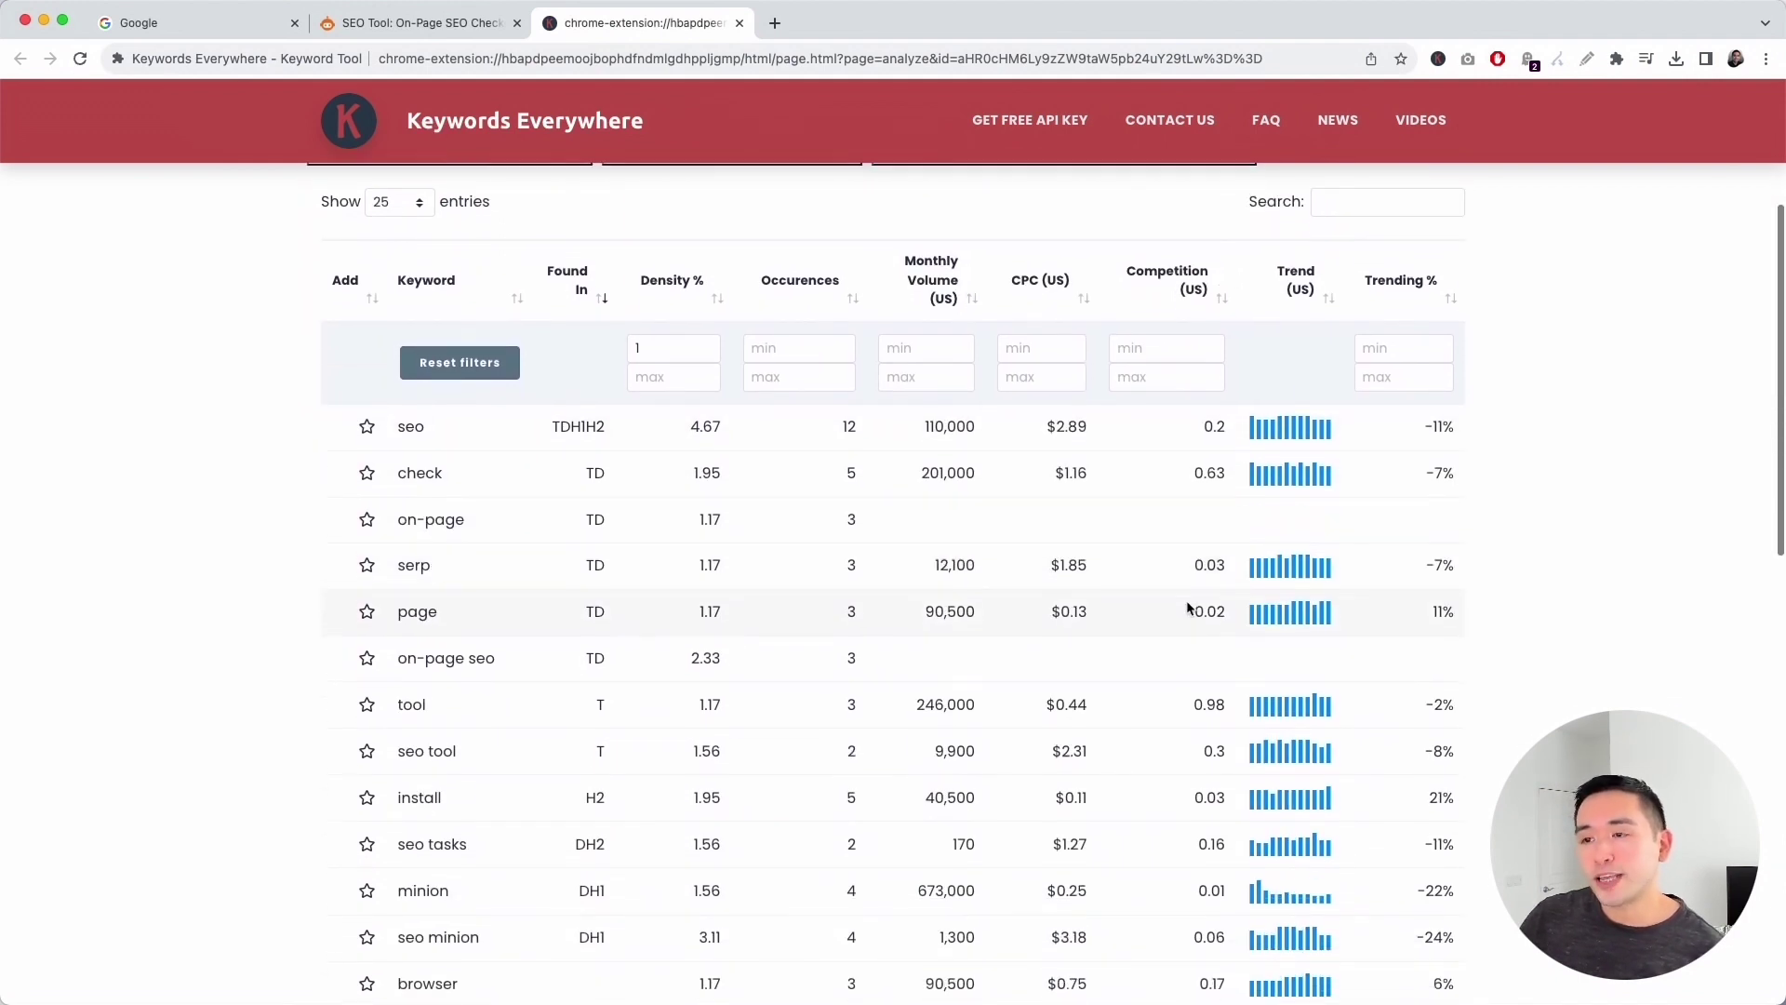
scroll(1194, 608, down, 2)
scroll(1207, 604, down, 2)
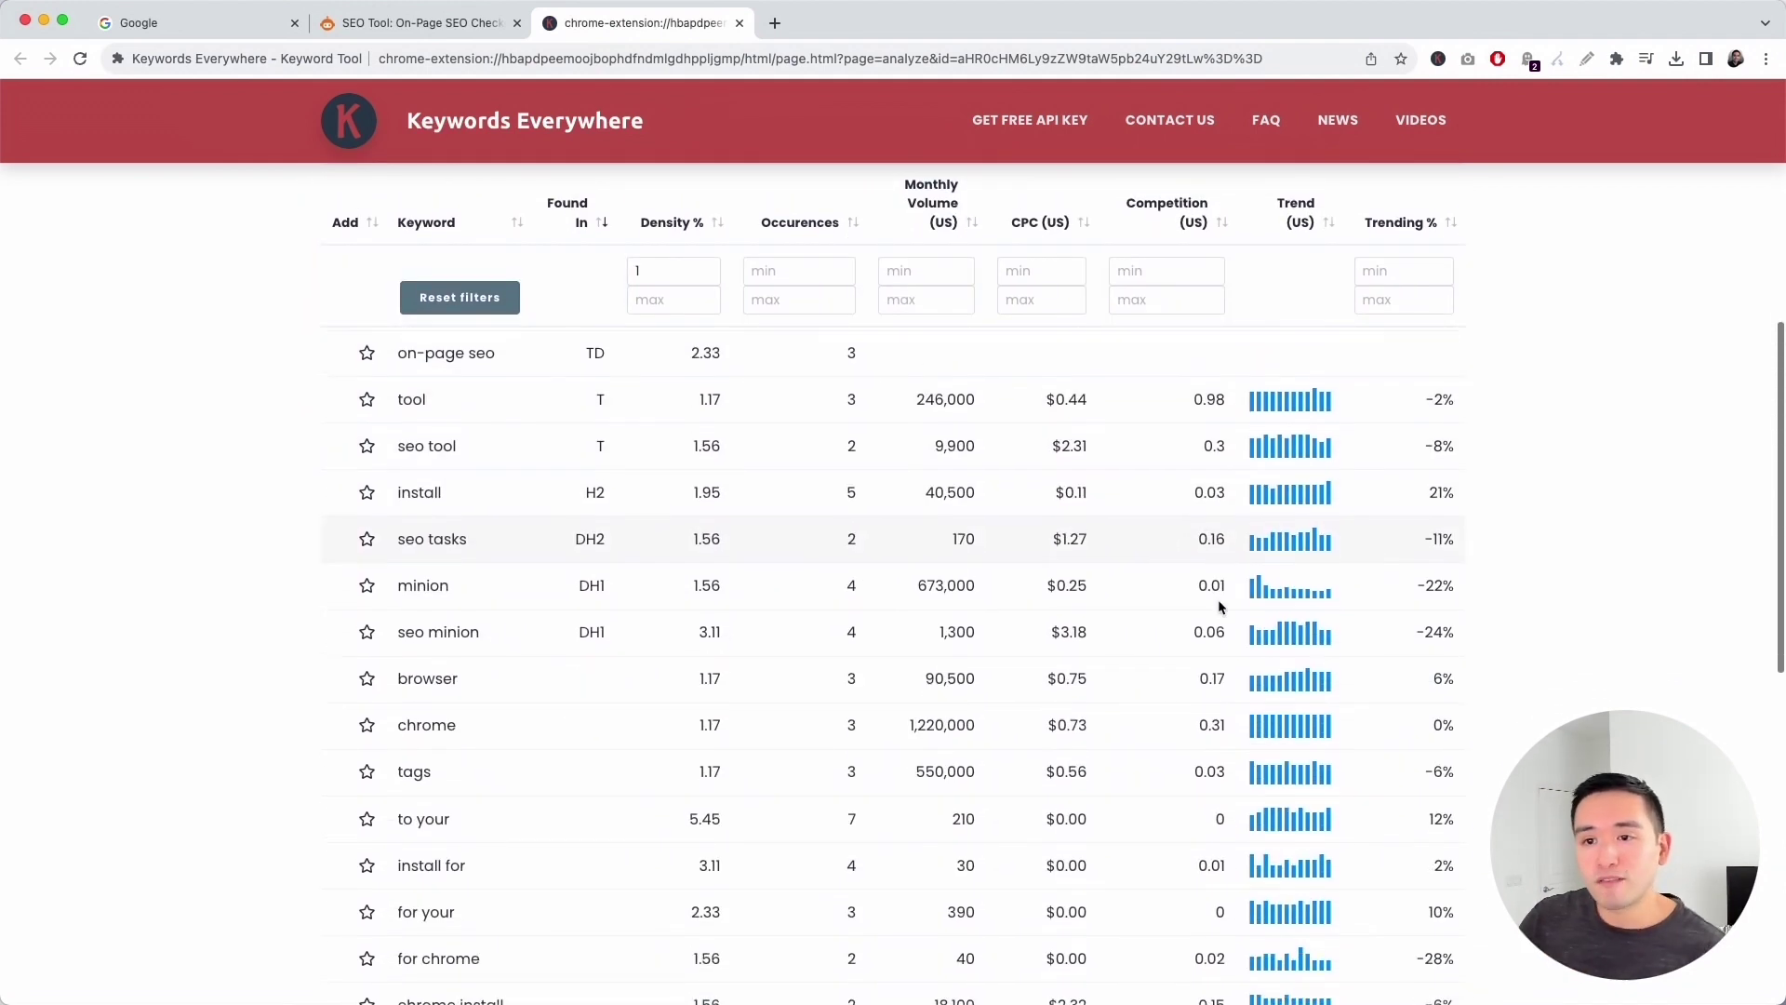
scroll(1219, 607, down, 4)
scroll(1033, 646, up, 10)
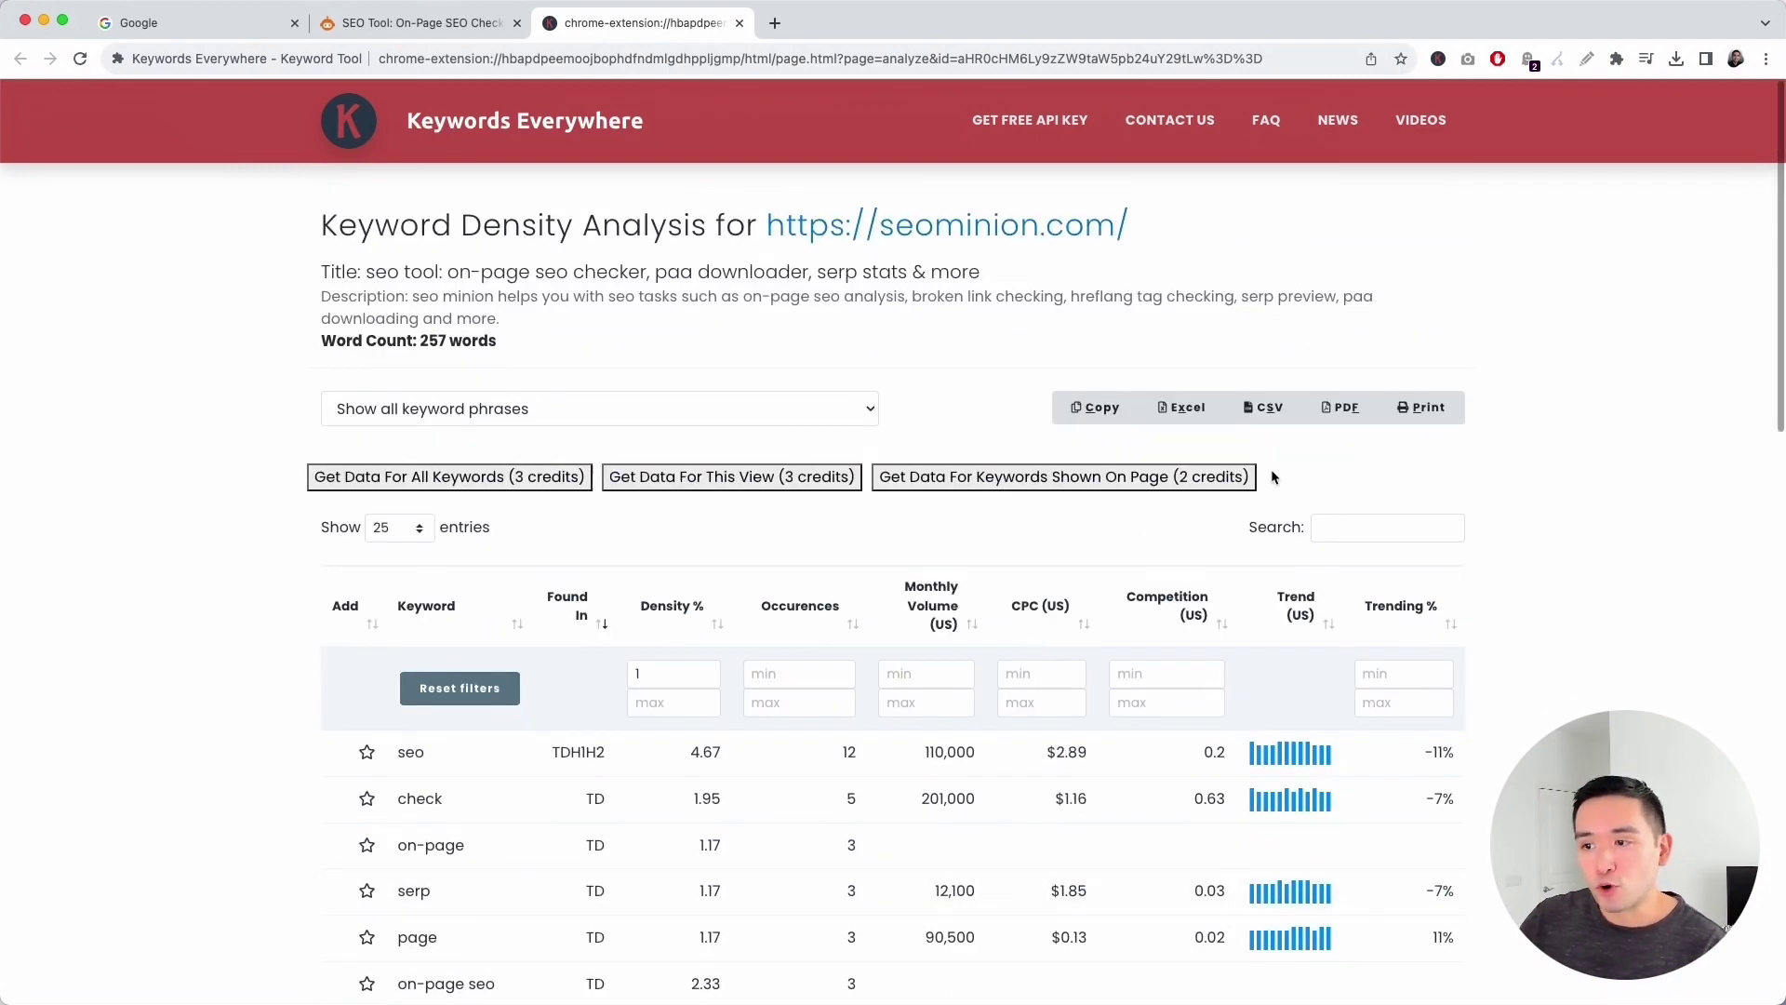
scroll(1252, 565, down, 3)
scroll(1231, 651, down, 1)
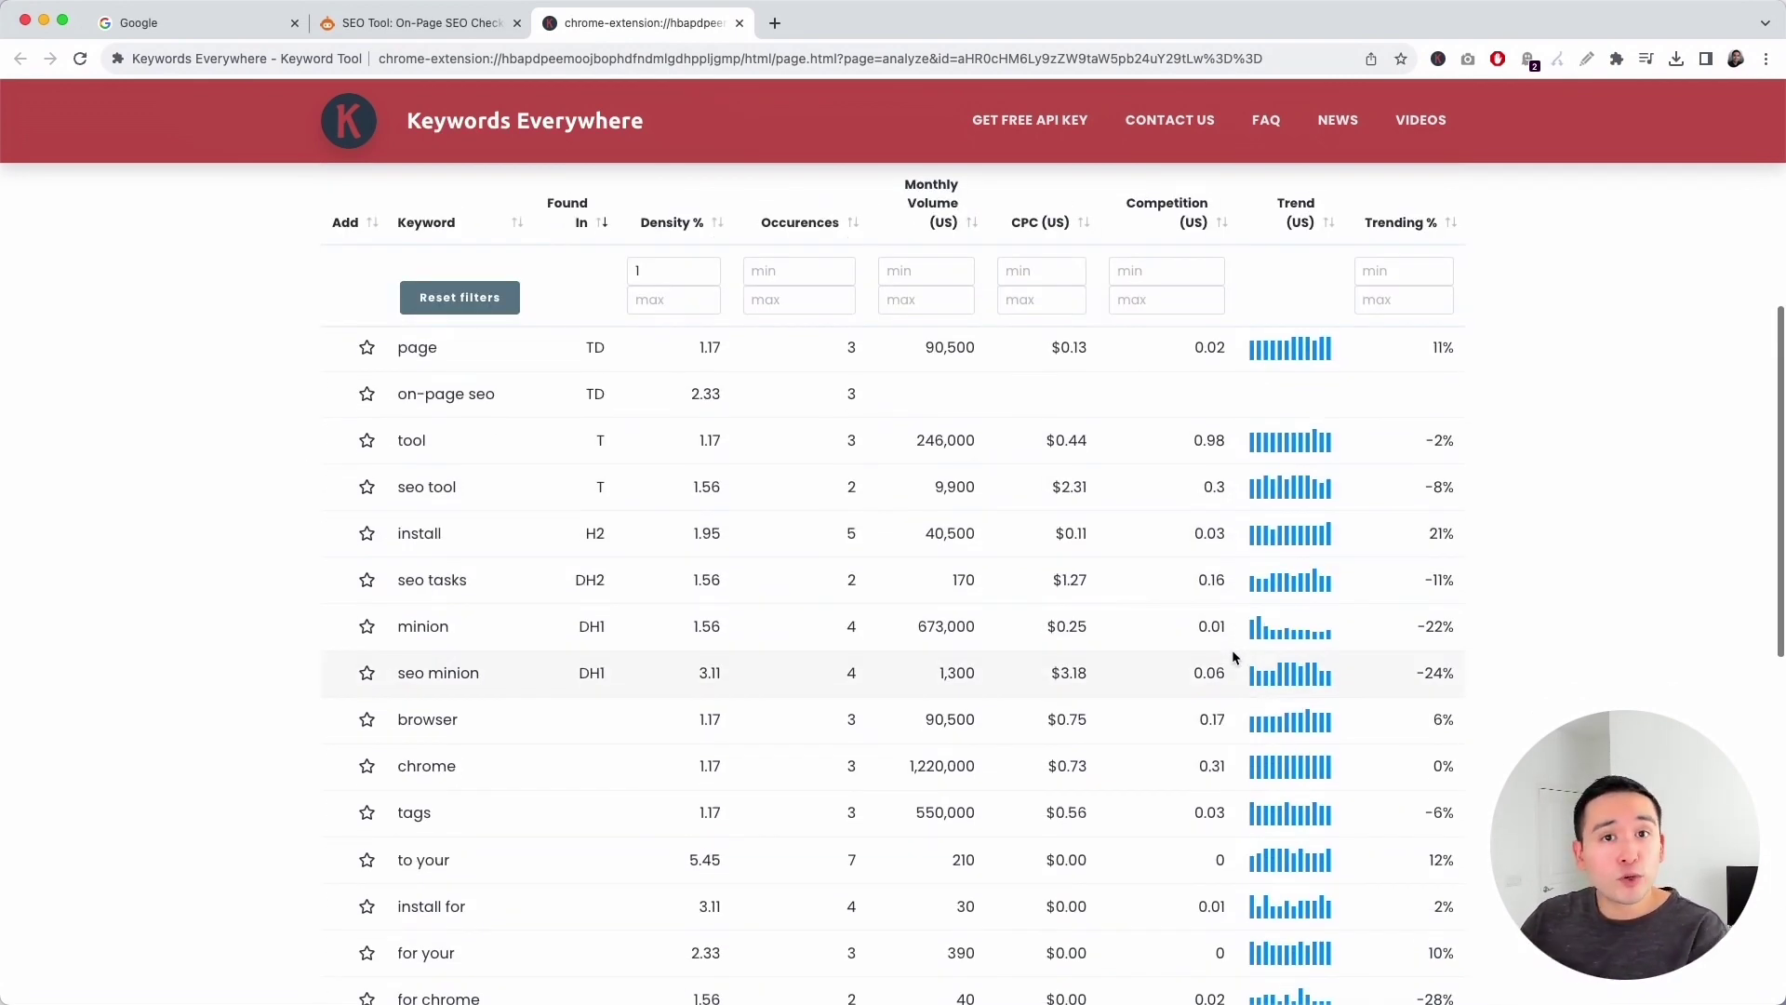
scroll(1134, 379, down, 1)
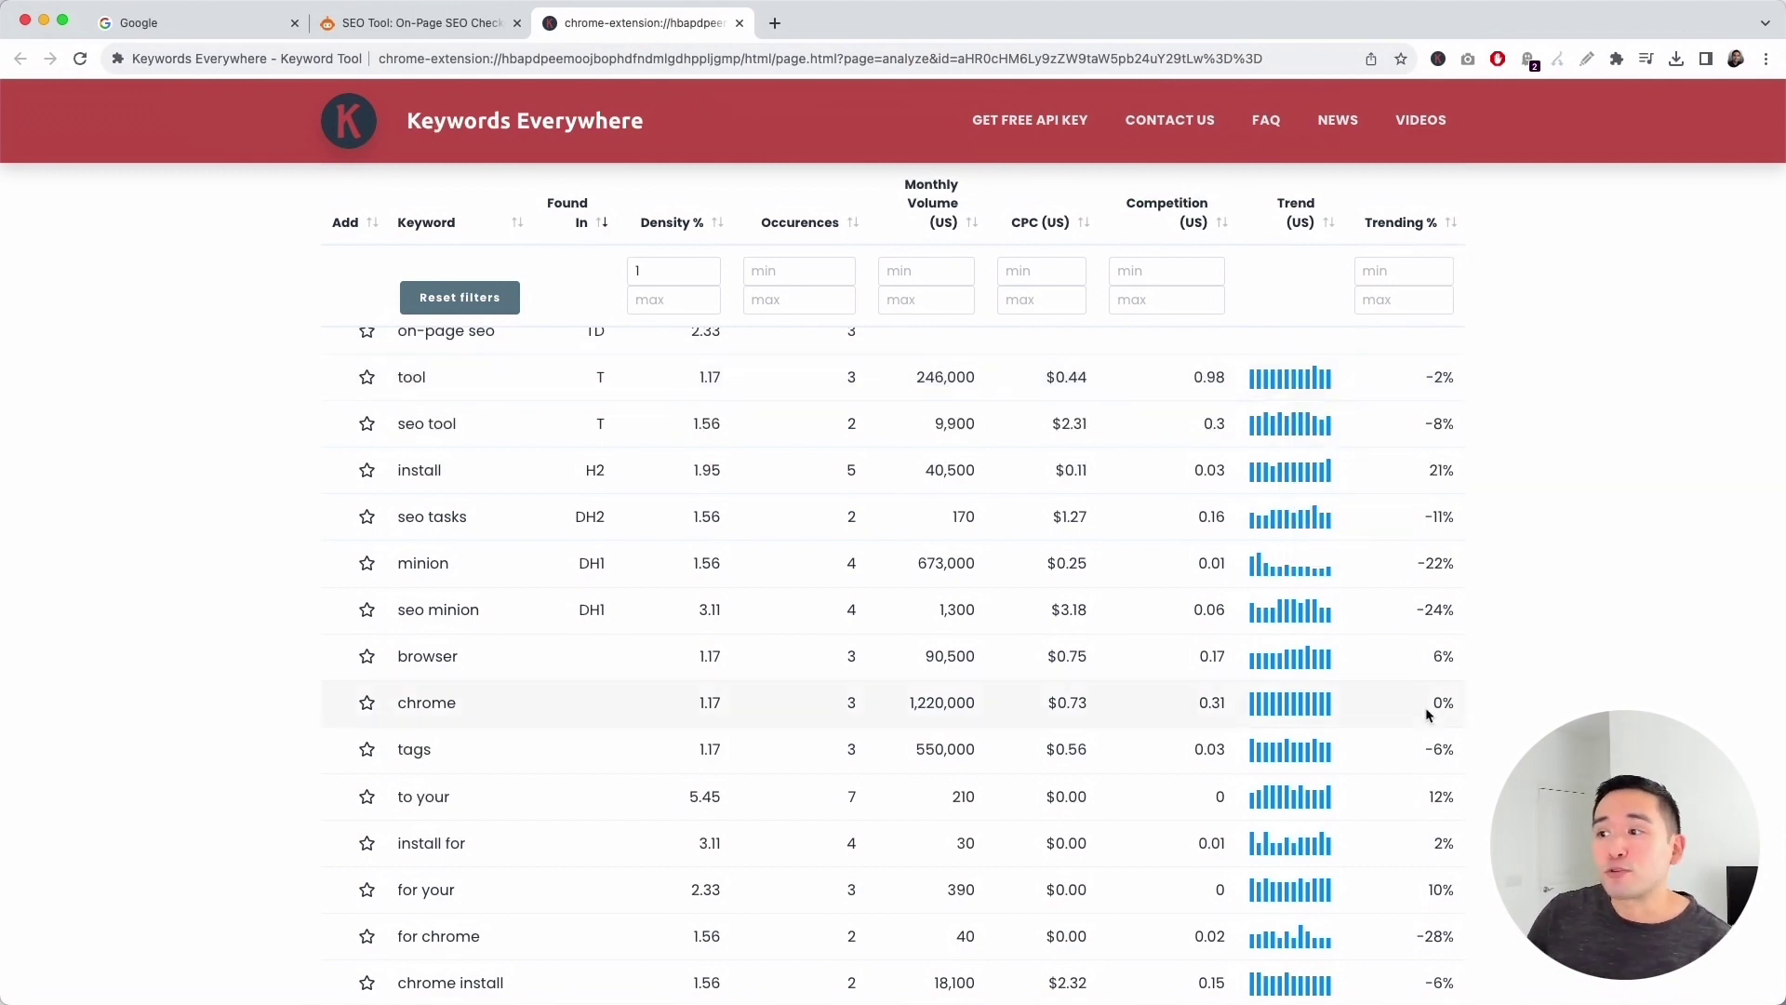
scroll(1426, 708, down, 2)
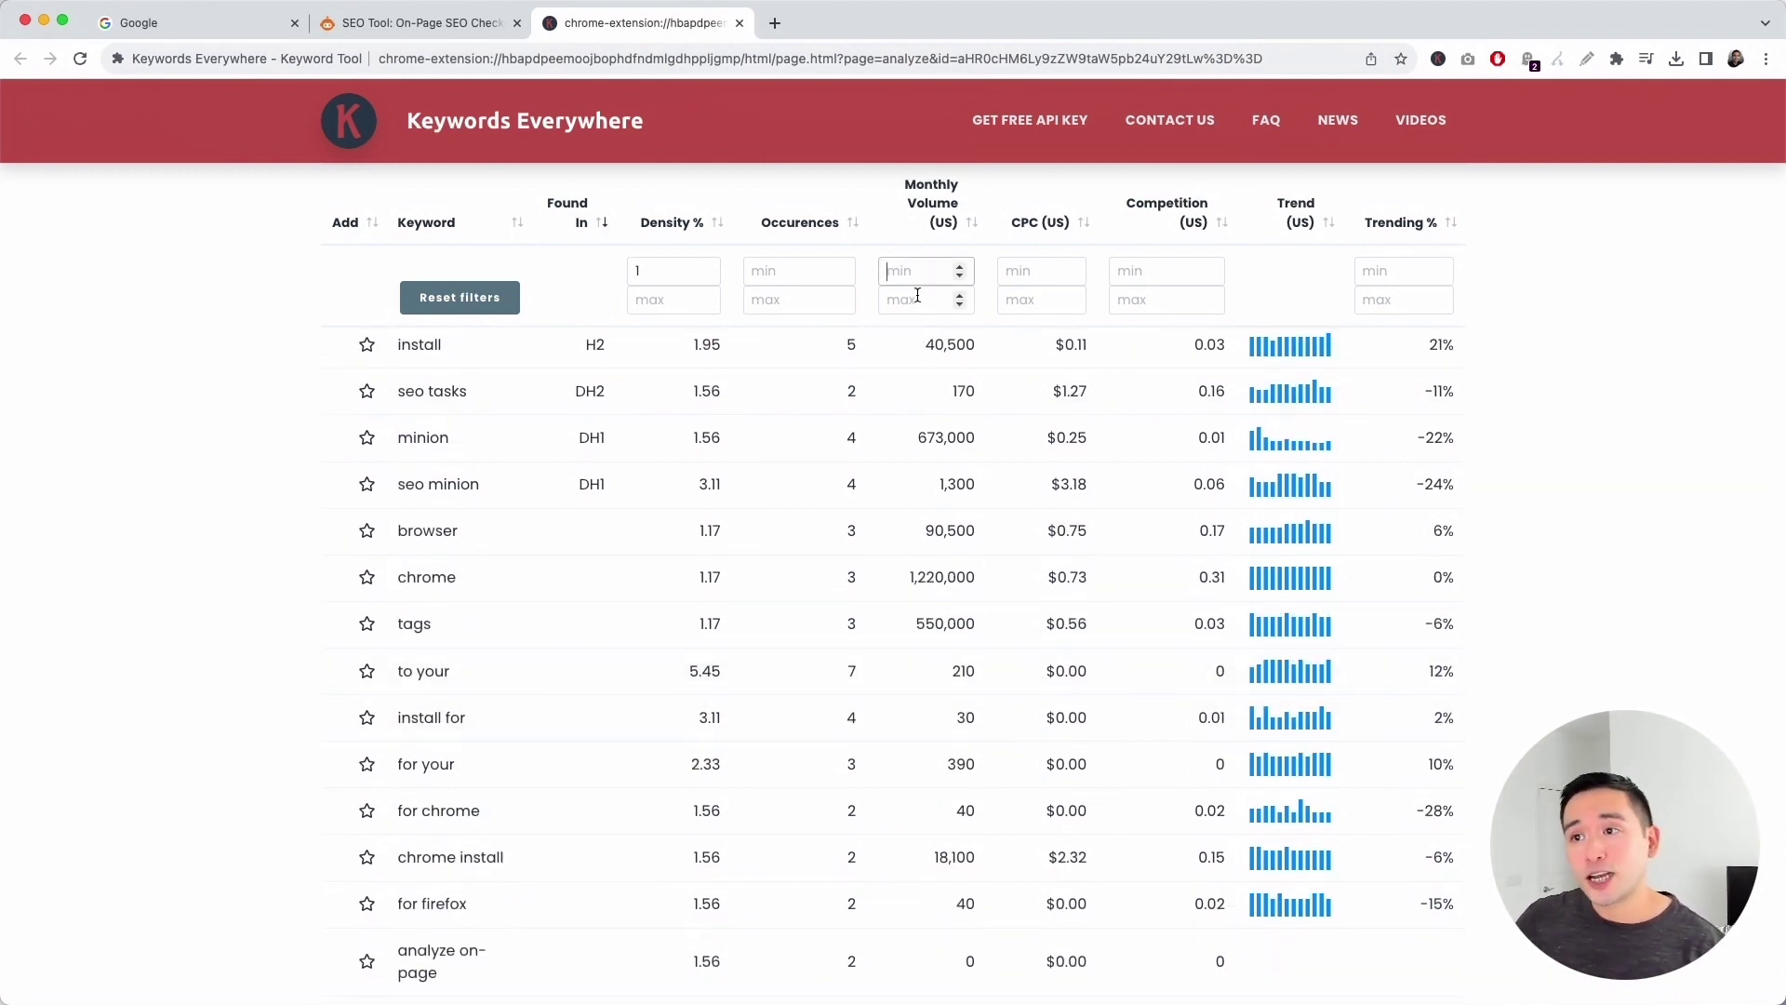
click(1075, 306)
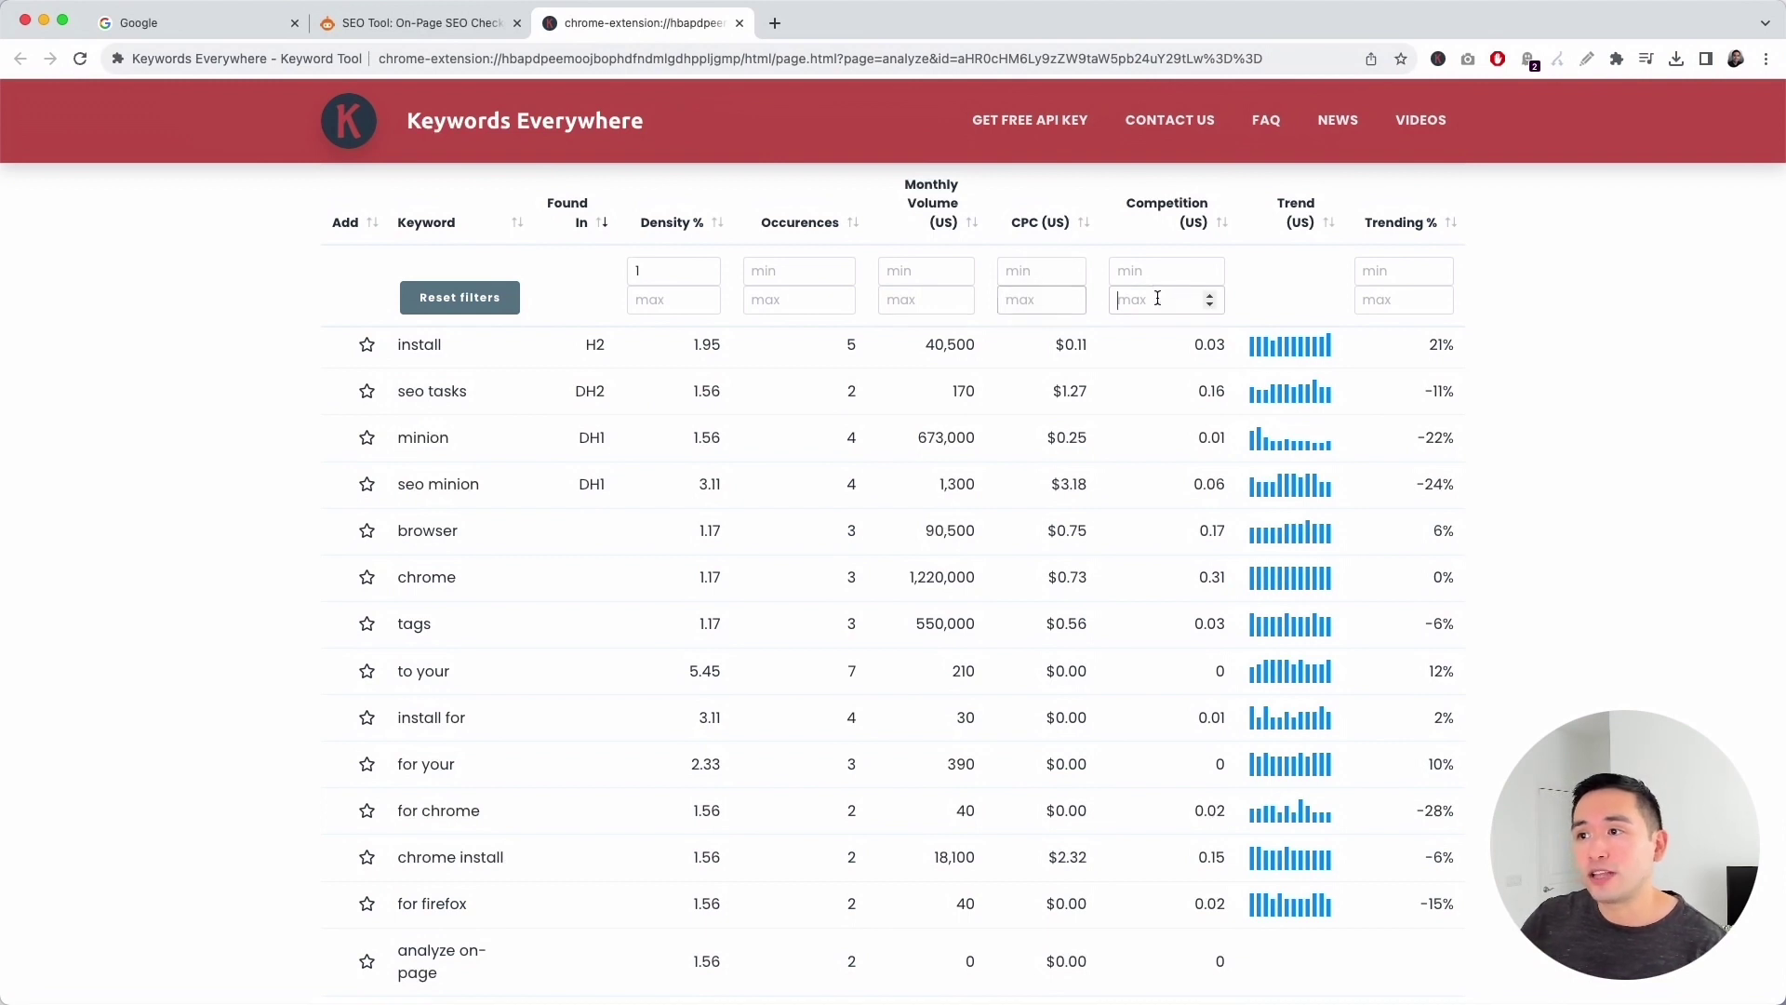
scroll(1292, 424, up, 2)
scroll(1292, 424, up, 3)
scroll(1293, 424, up, 2)
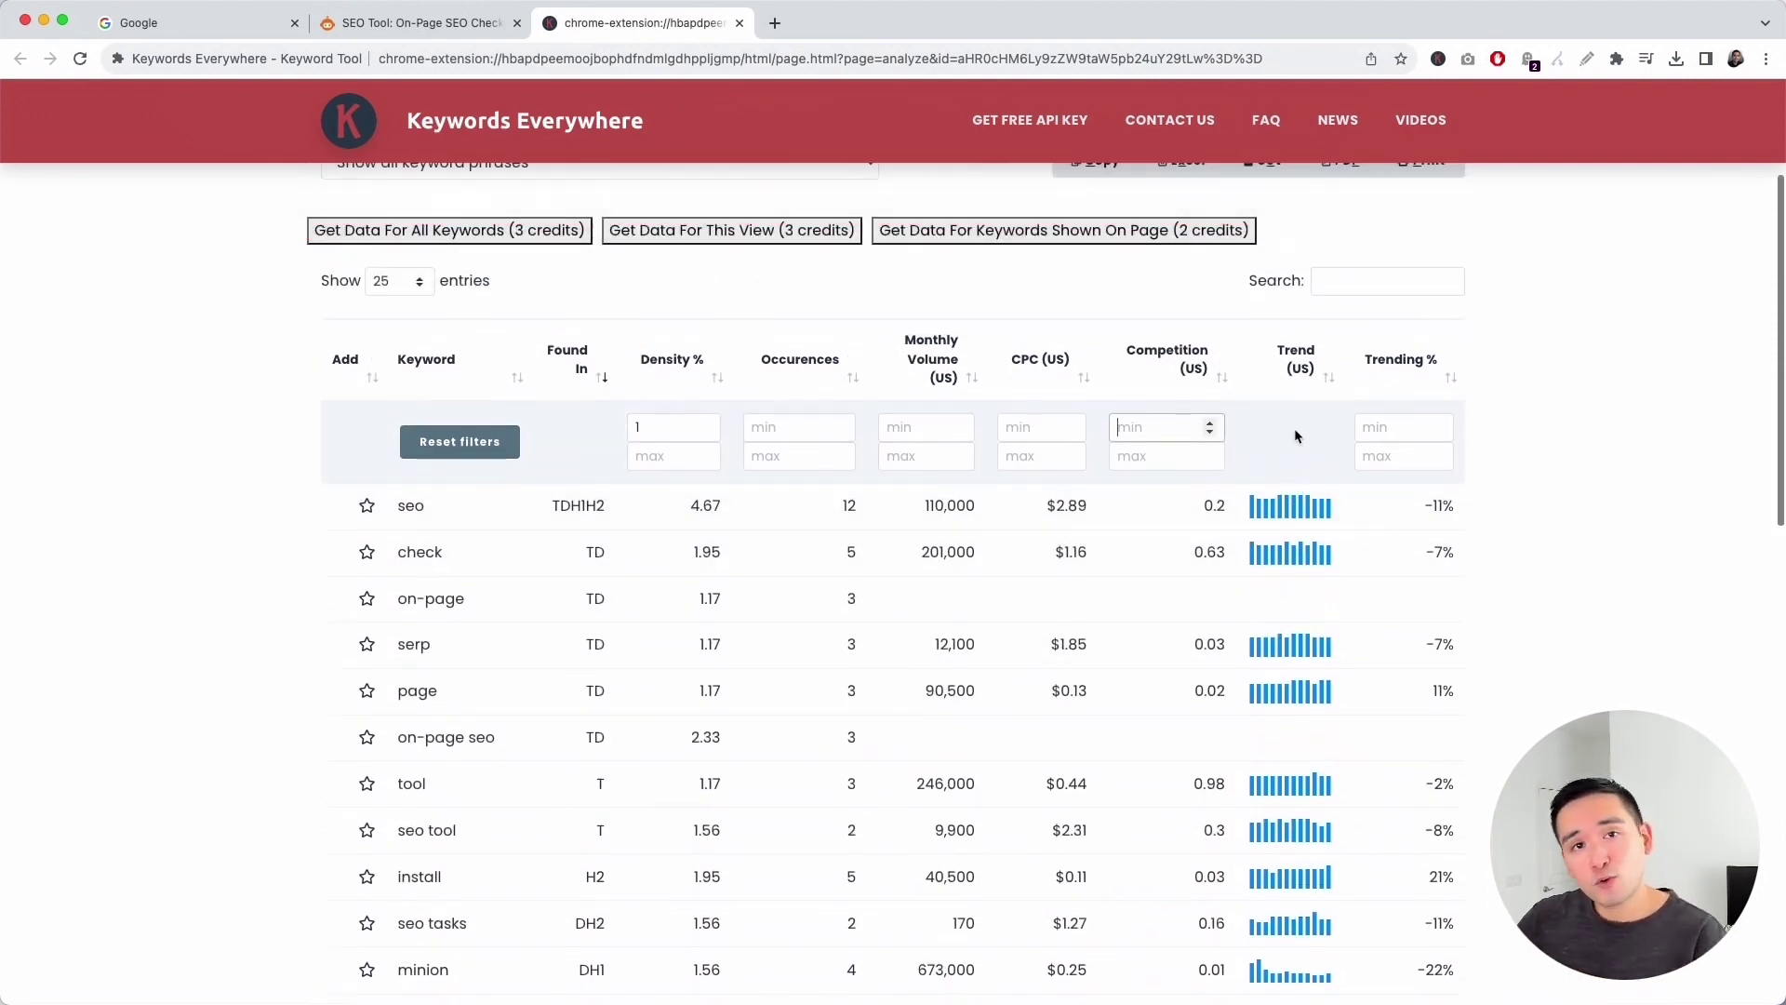
scroll(1293, 429, up, 2)
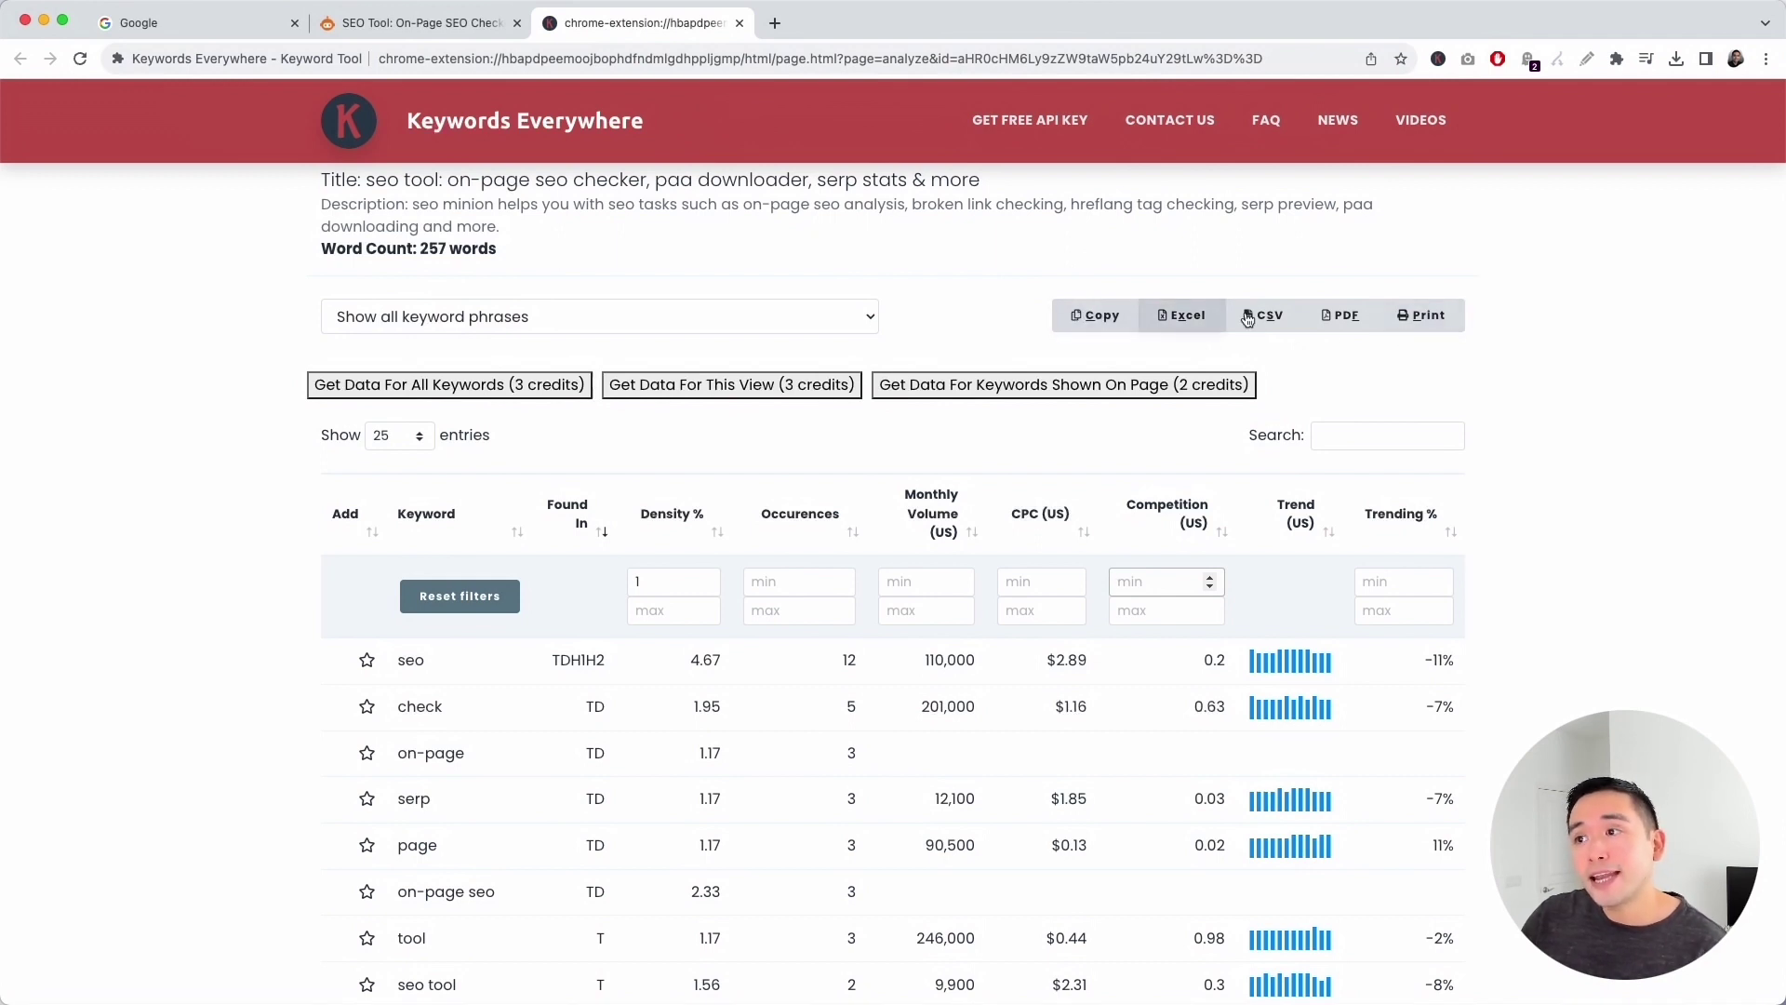
scroll(1336, 346, up, 1)
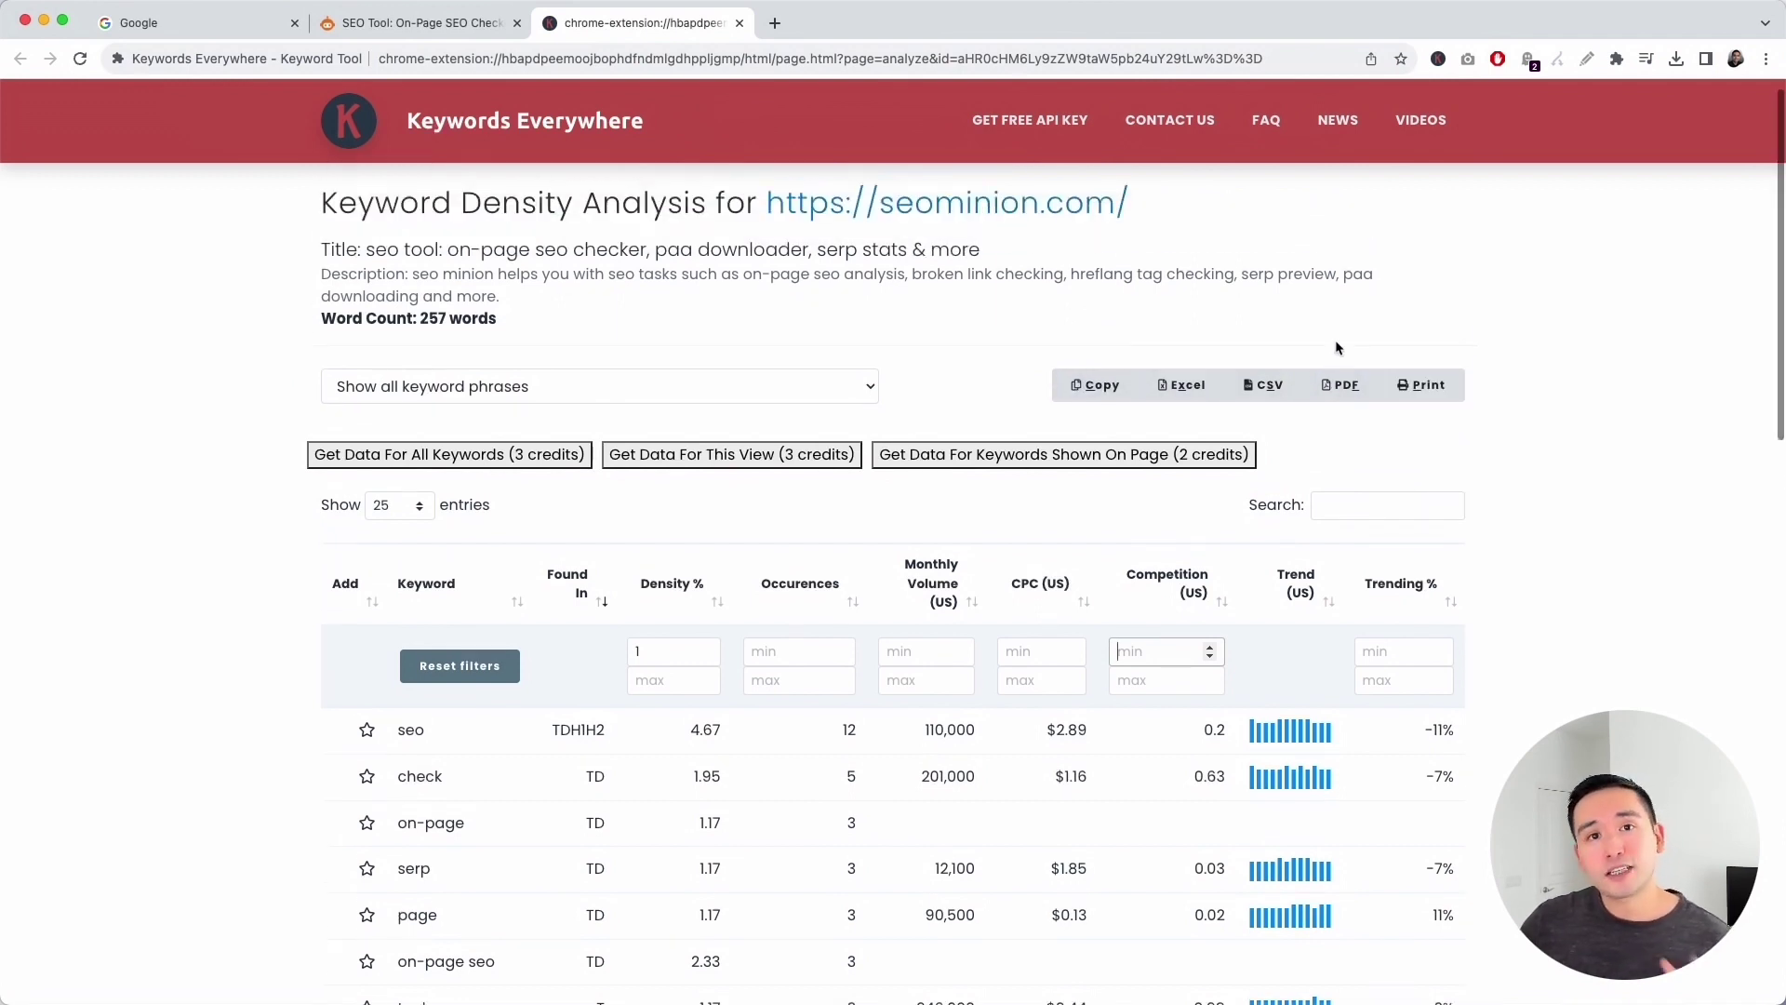